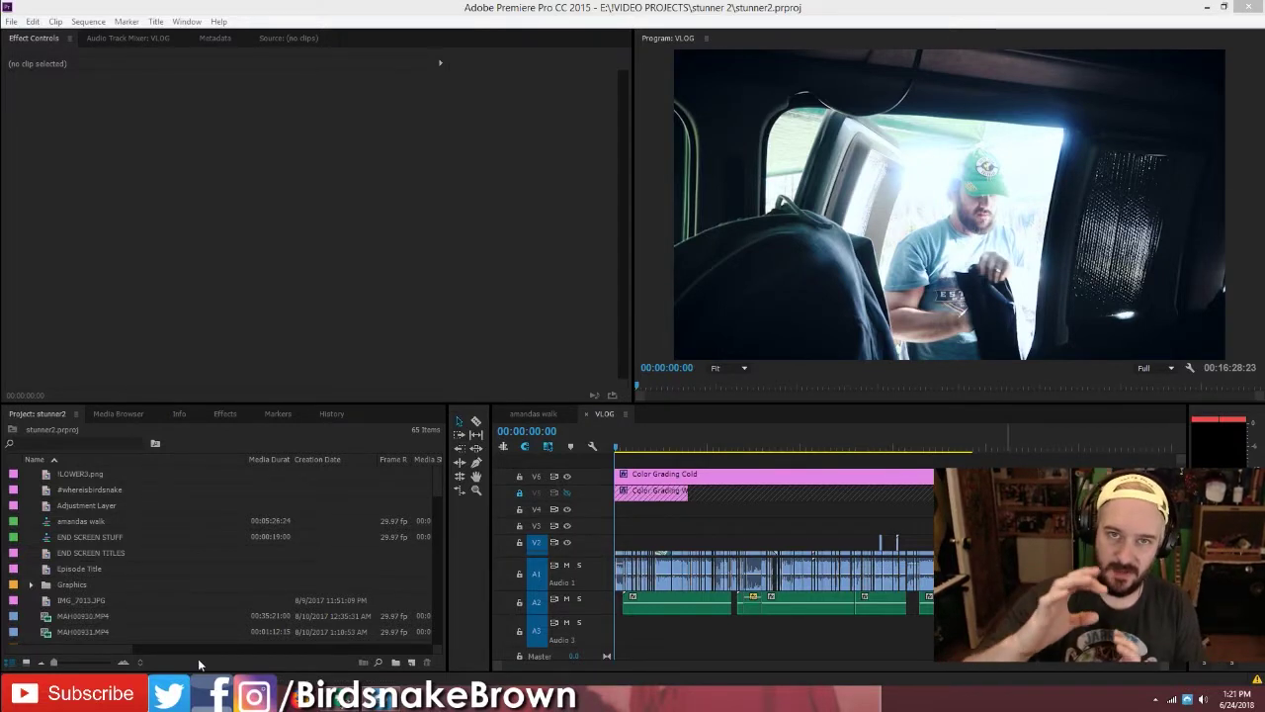
Switch to the Aspect Ratio Calculator in the browser, work out the 4:5 height for a 720-pixel width, and undo the entry.
{"action": "left_click", "coordinate": [212, 697]}
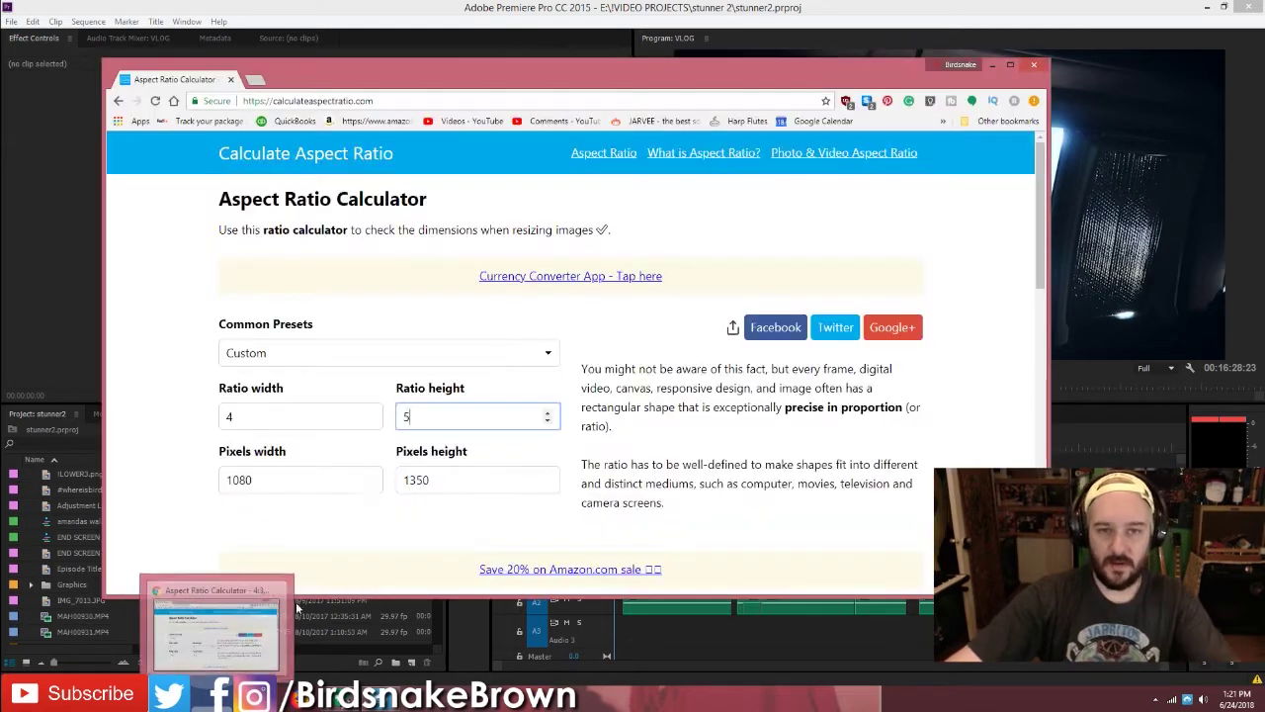
{"action": "key", "text": "Tab"}
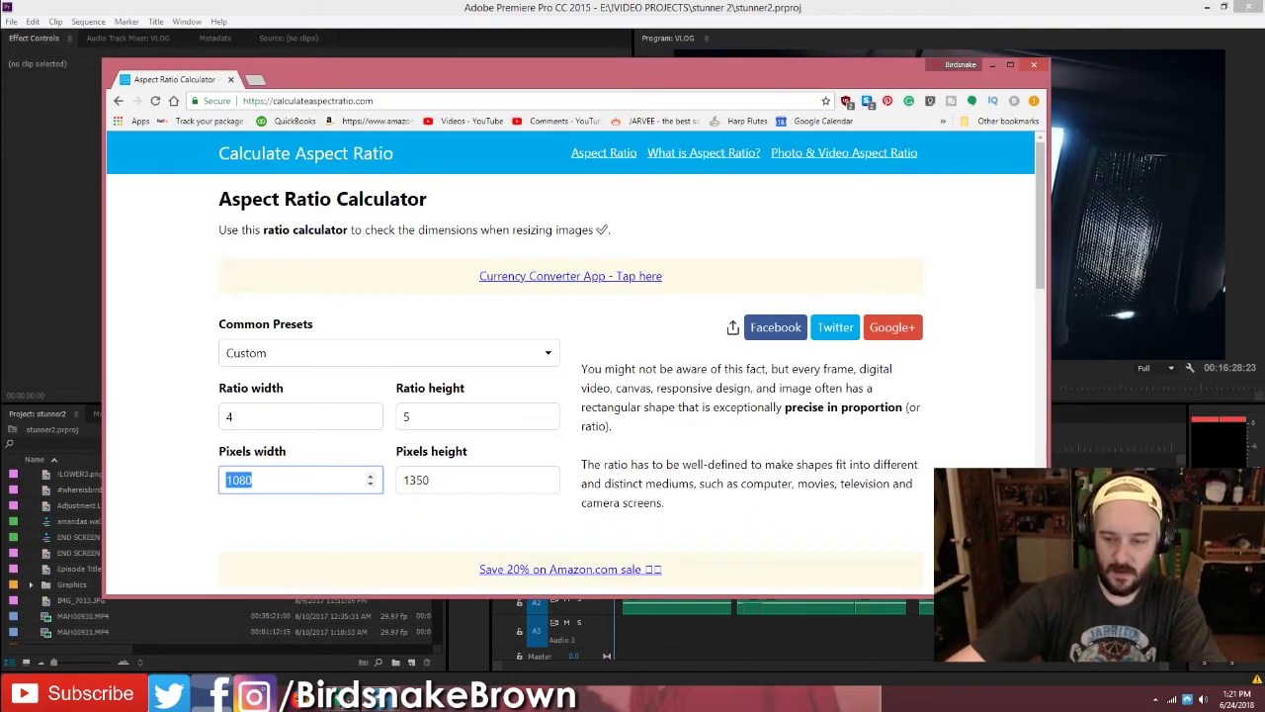
{"action": "type", "text": "720"}
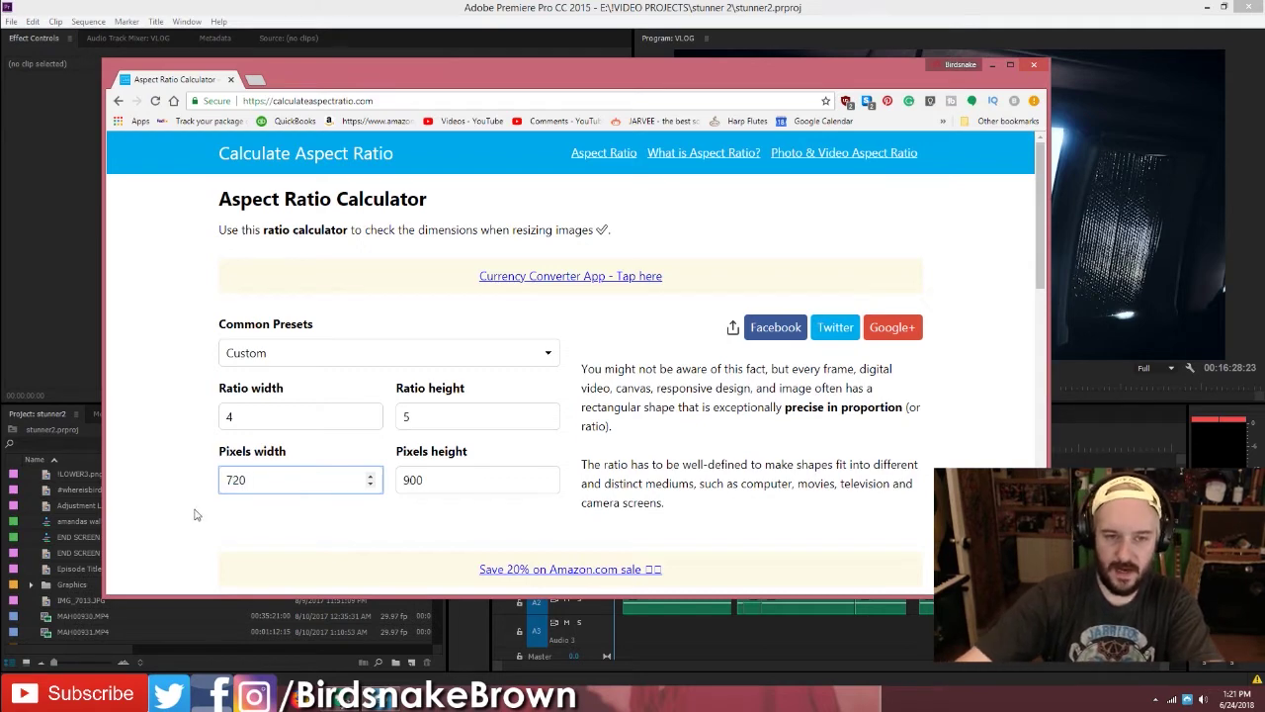
{"action": "key", "text": "ctrl+z"}
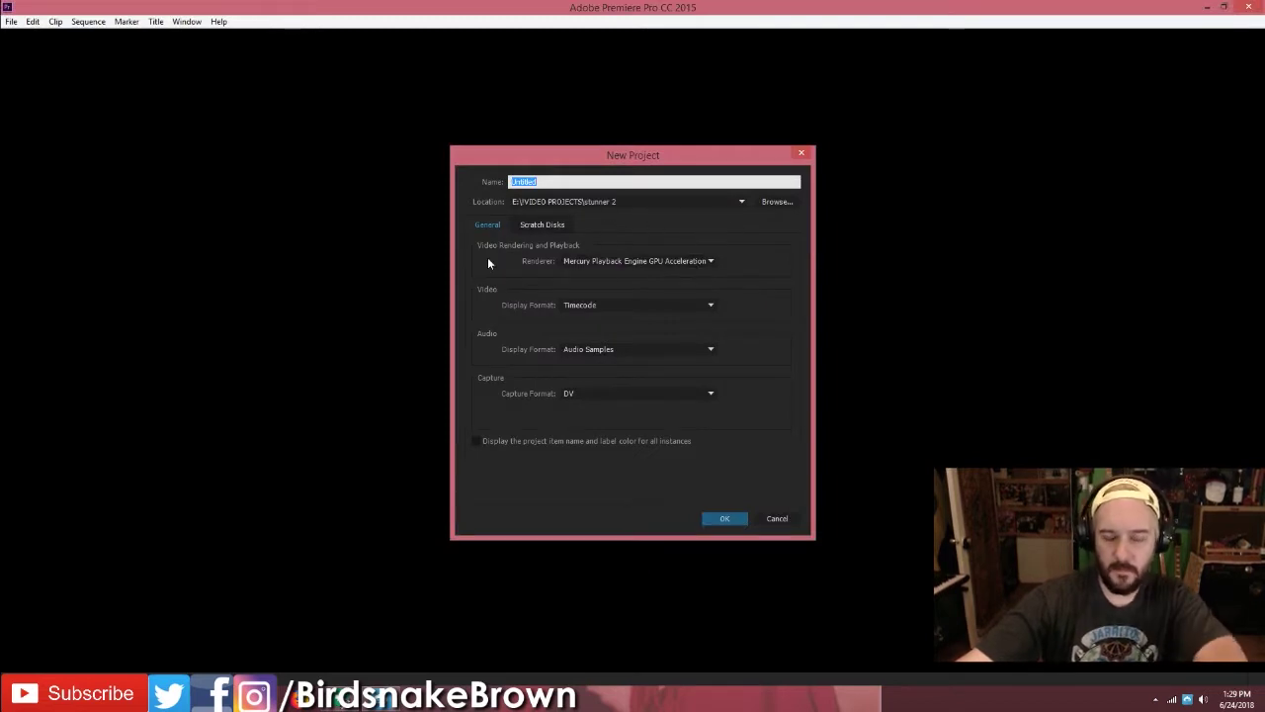
Start a new sequence in the project and set its editing mode to Custom.
{"action": "right_click", "coordinate": [224, 535]}
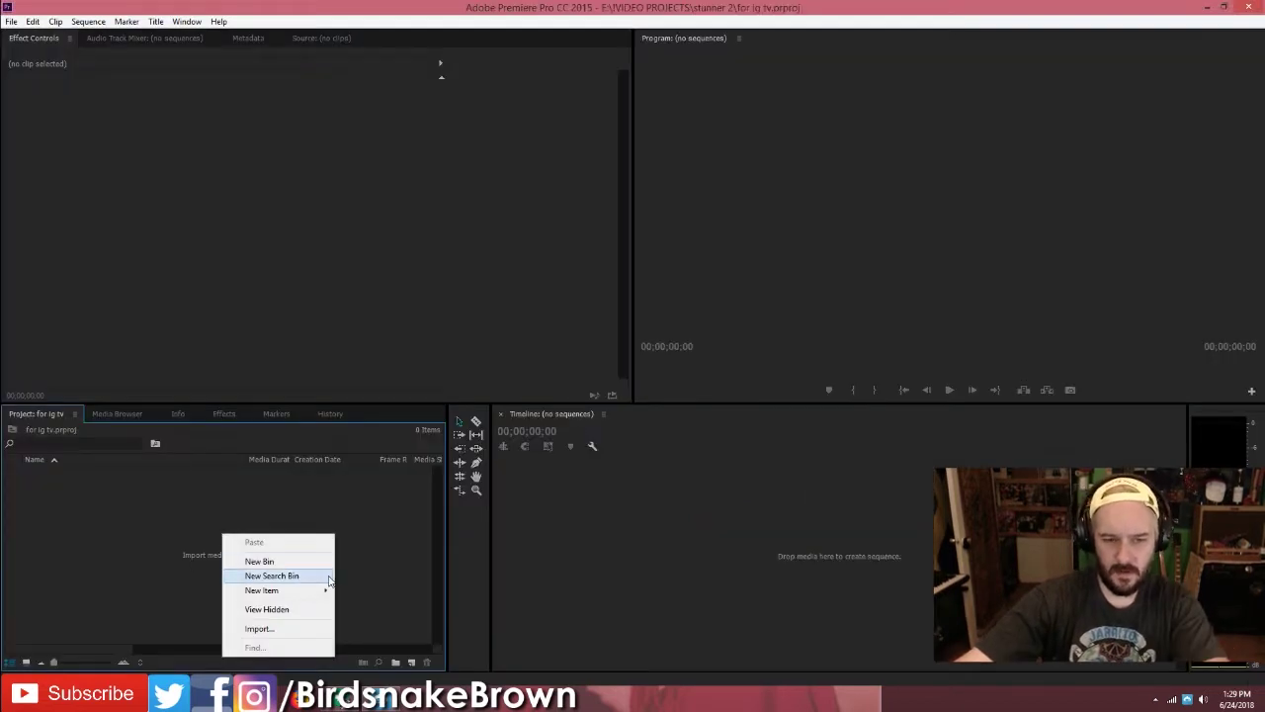
{"action": "mouse_move", "coordinate": [316, 590]}
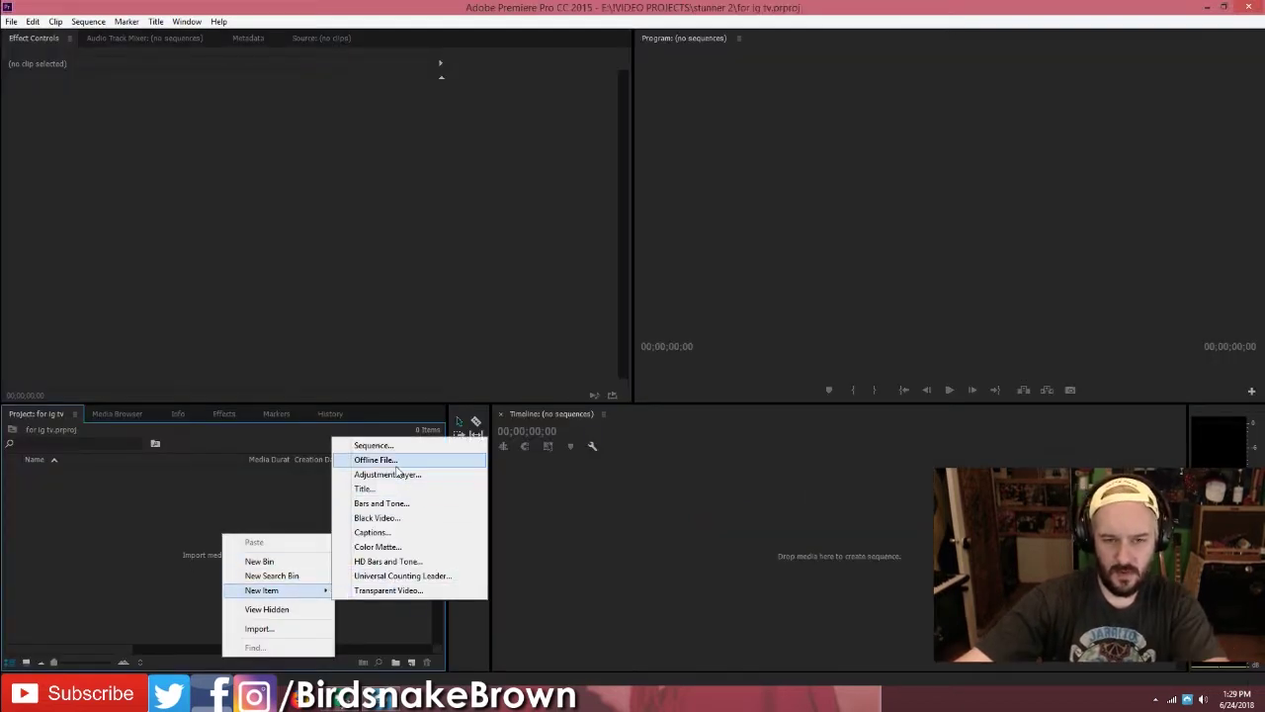
{"action": "left_click", "coordinate": [374, 446]}
{"action": "left_click", "coordinate": [593, 163]}
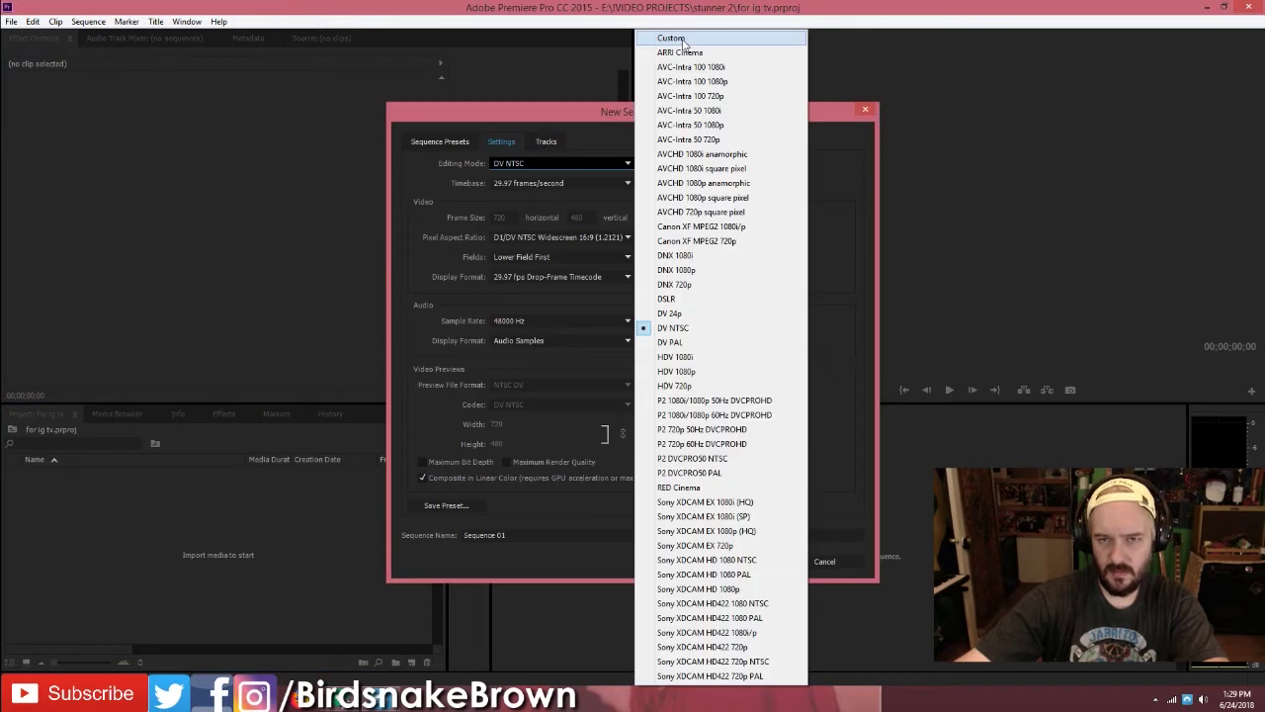
{"action": "left_click", "coordinate": [683, 40]}
Set the new sequence to Square Pixels (1.0) with a frame size of 1080 horizontal by 1350 vertical.
{"action": "left_click", "coordinate": [514, 238]}
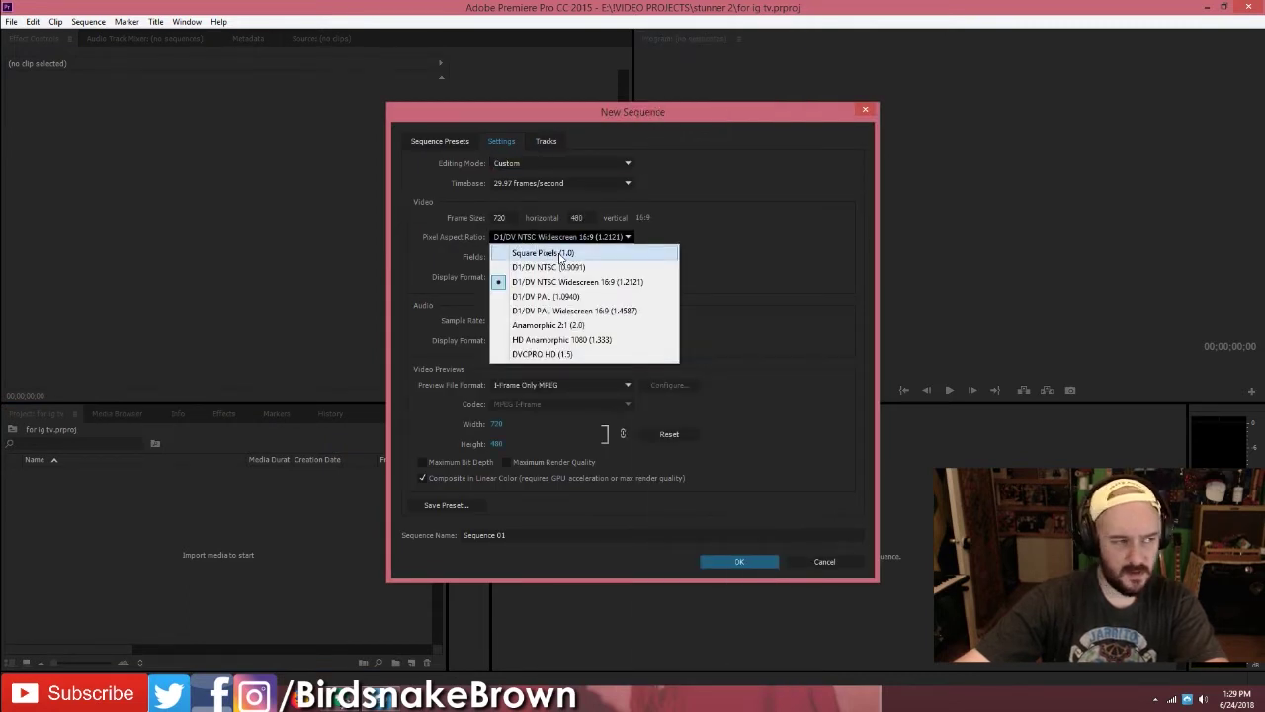
{"action": "left_click", "coordinate": [561, 253]}
{"action": "left_click", "coordinate": [501, 218]}
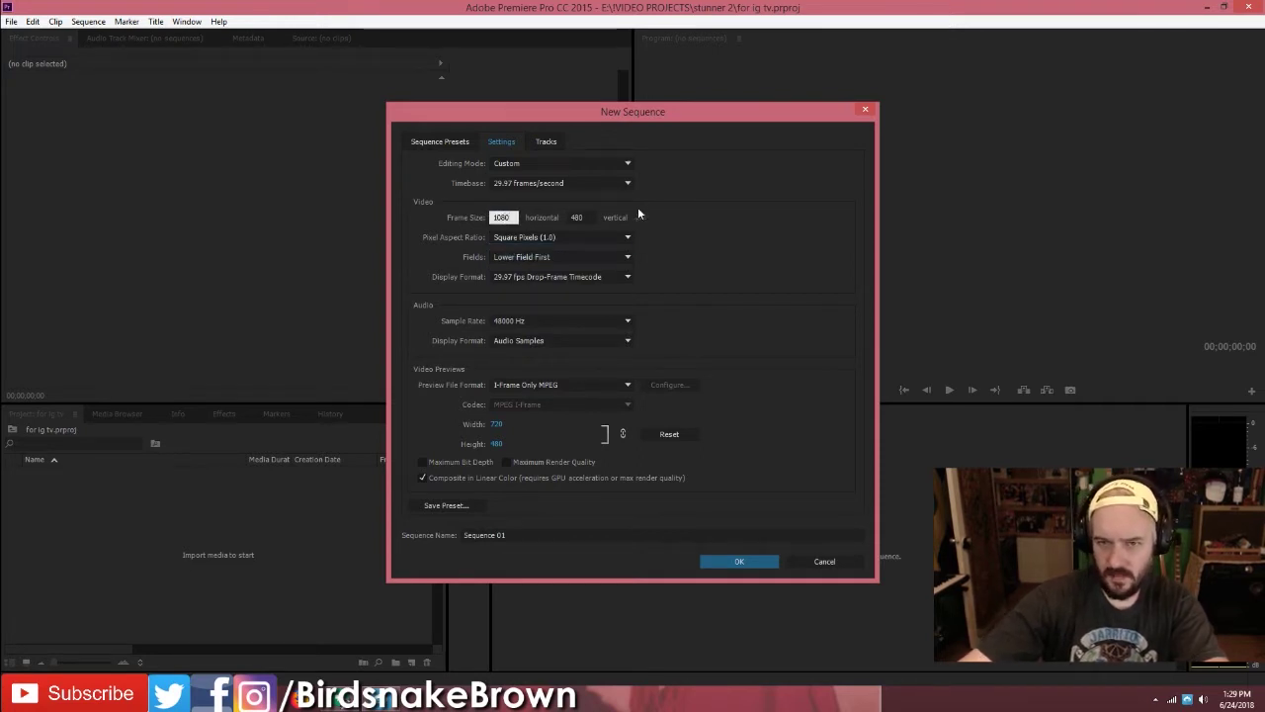
{"action": "left_click", "coordinate": [584, 217]}
{"action": "type", "text": "1350"}
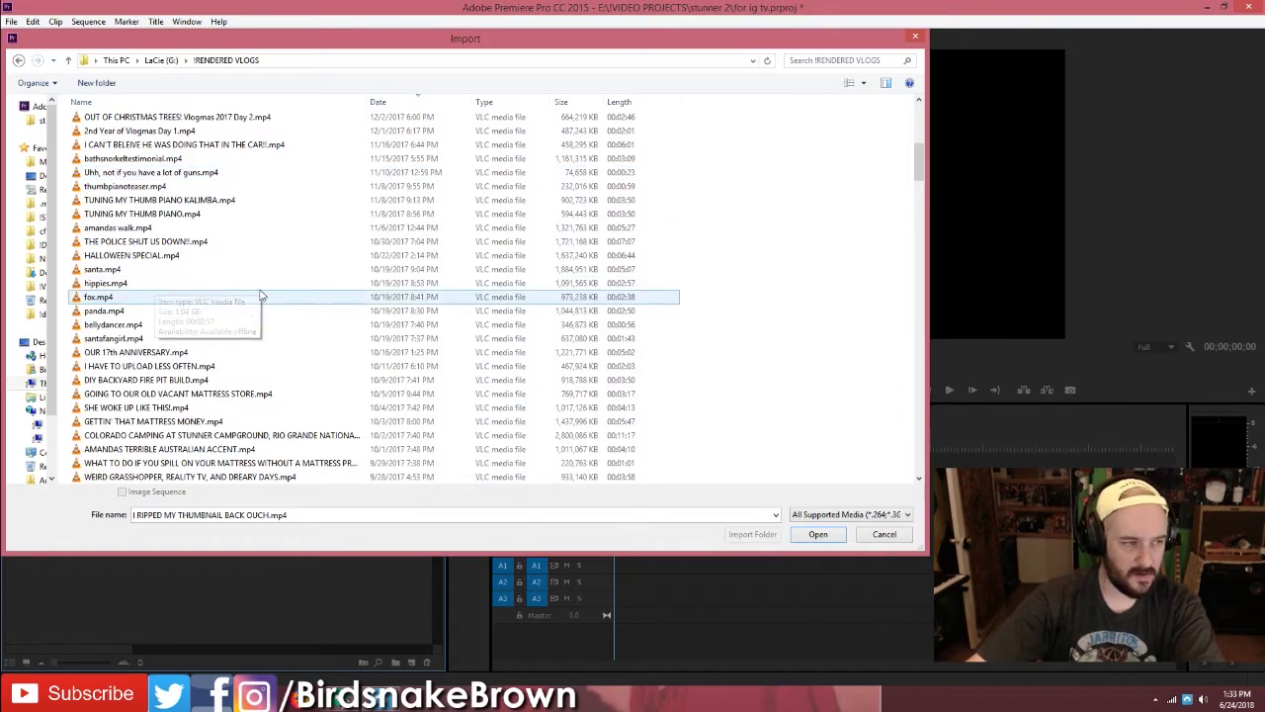
Find WE SAW A MOUNTAIN LION!!.mp4 in the !RENDERED VLOGS folder and import it into the project.
{"action": "left_click", "coordinate": [158, 200]}
{"action": "scroll", "coordinate": [188, 208], "scroll_direction": "up", "scroll_amount": 10}
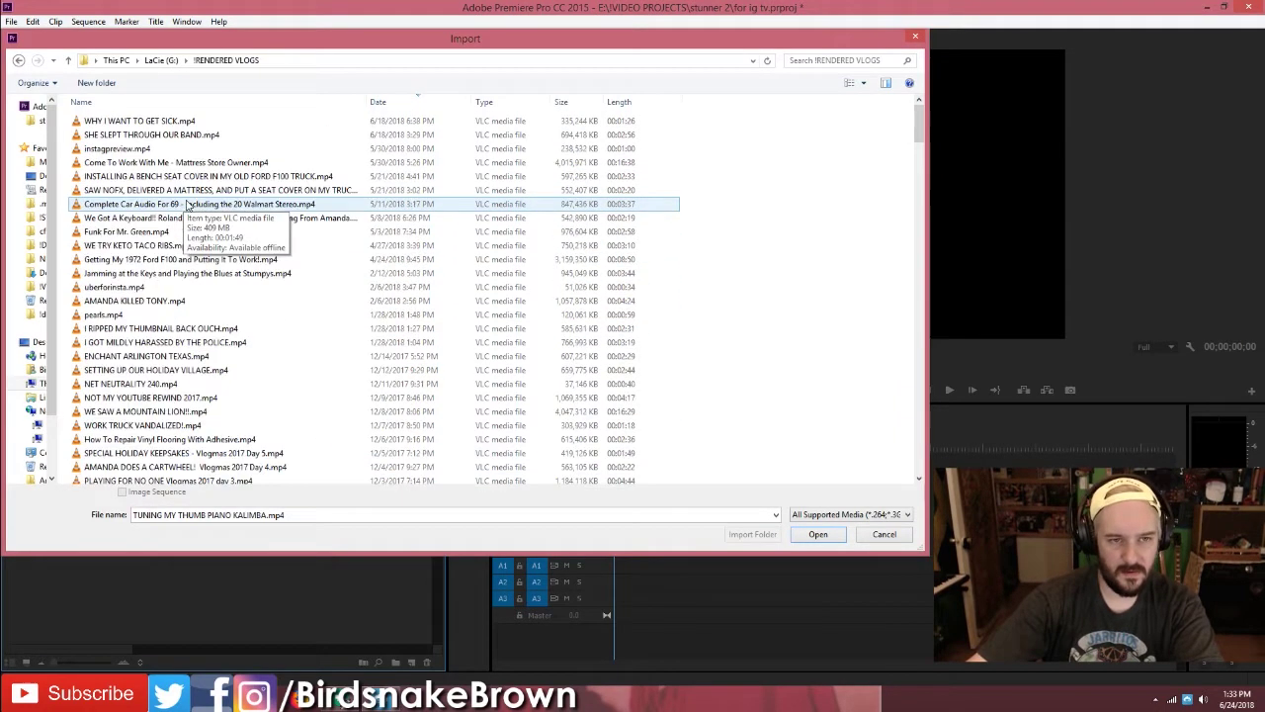
{"action": "scroll", "coordinate": [198, 204], "scroll_direction": "down", "scroll_amount": 15}
{"action": "left_click", "coordinate": [198, 205]}
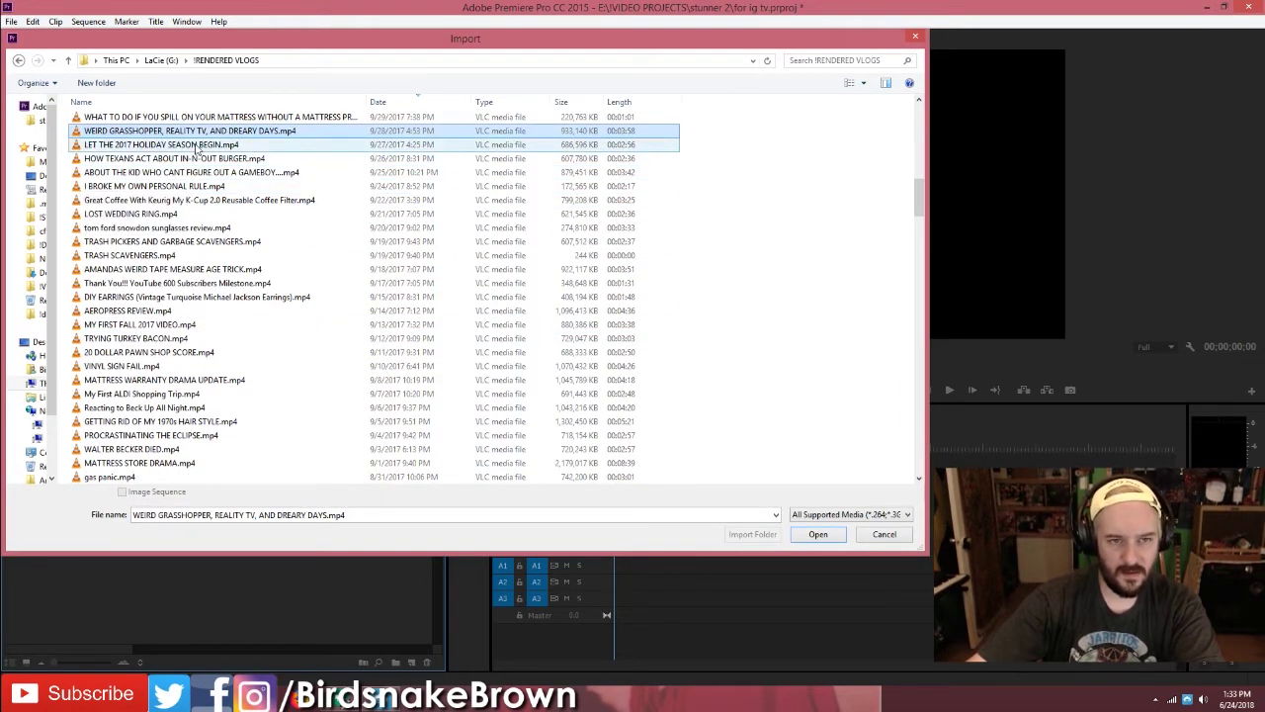
{"action": "scroll", "coordinate": [275, 249], "scroll_direction": "up", "scroll_amount": 5}
{"action": "double_click", "coordinate": [240, 214]}
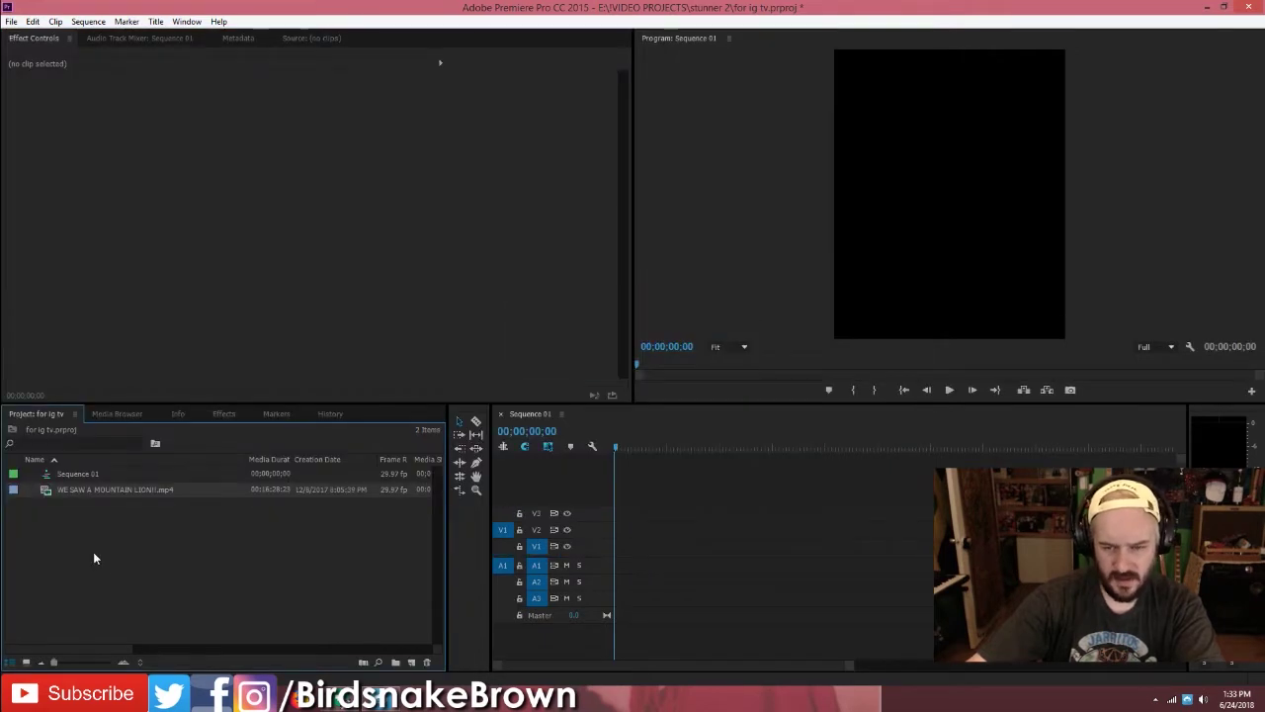
Place the mountain lion clip at the start of track V1, keeping the existing sequence settings.
{"action": "left_click", "coordinate": [81, 489]}
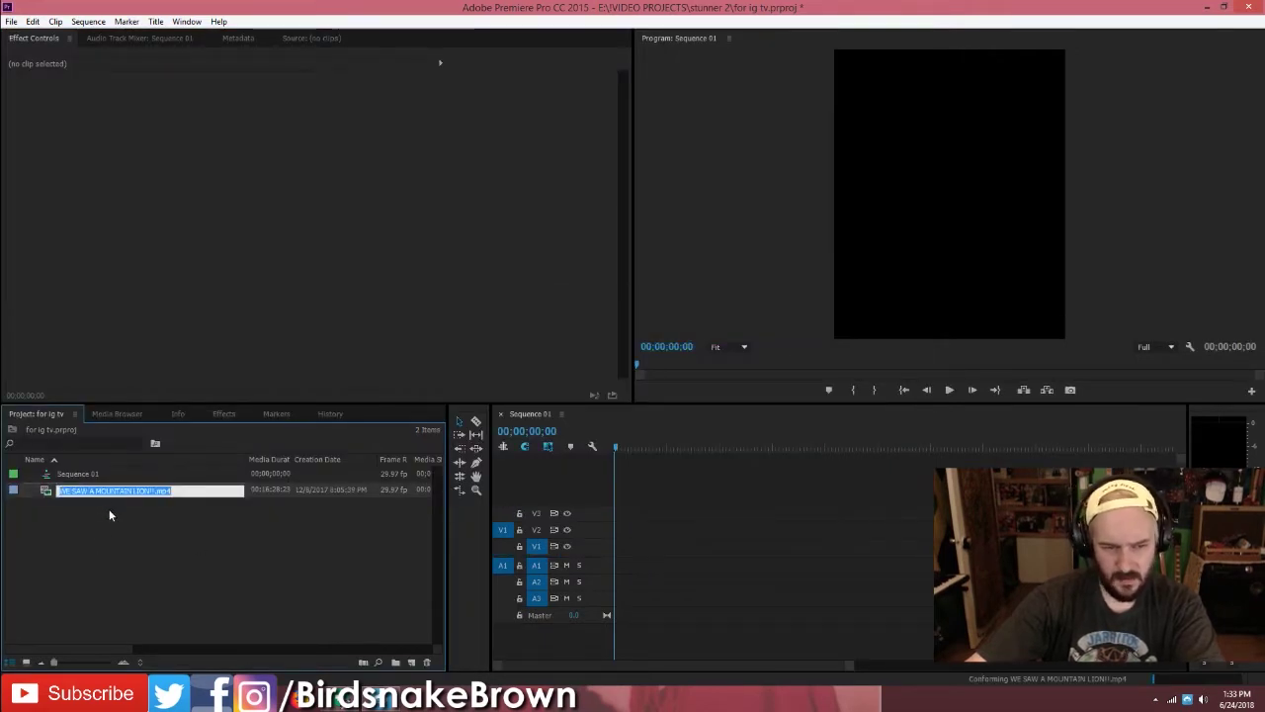
{"action": "left_click_drag", "start_coordinate": [90, 487], "coordinate": [600, 542]}
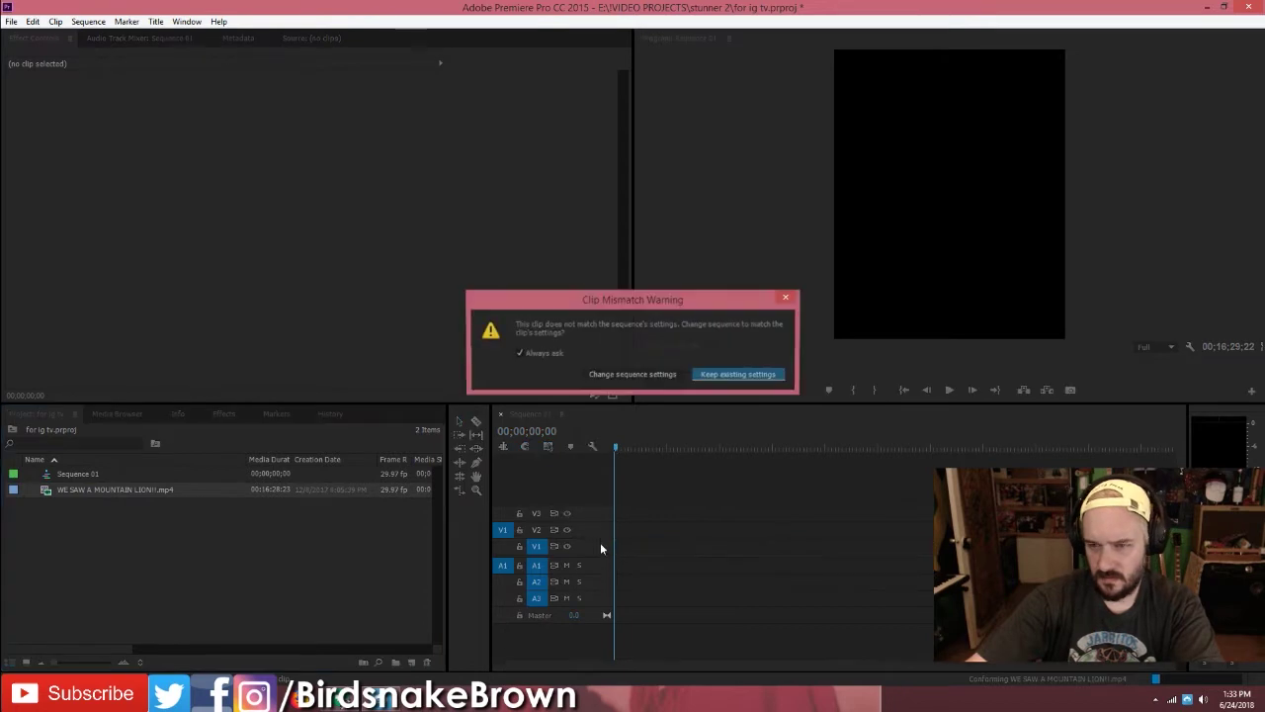
{"action": "left_click", "coordinate": [737, 374]}
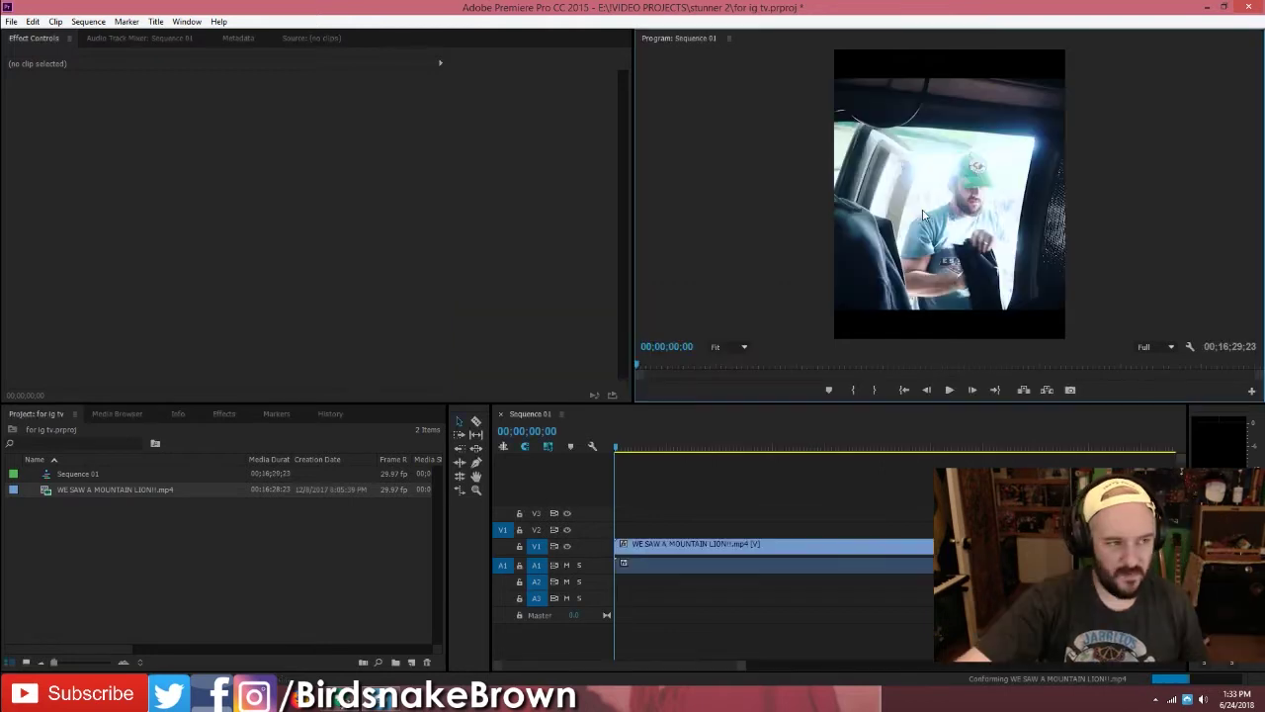
Scale the V1 clip down to about 63% in the program preview so more of its width fits the frame.
{"action": "left_click", "coordinate": [929, 212]}
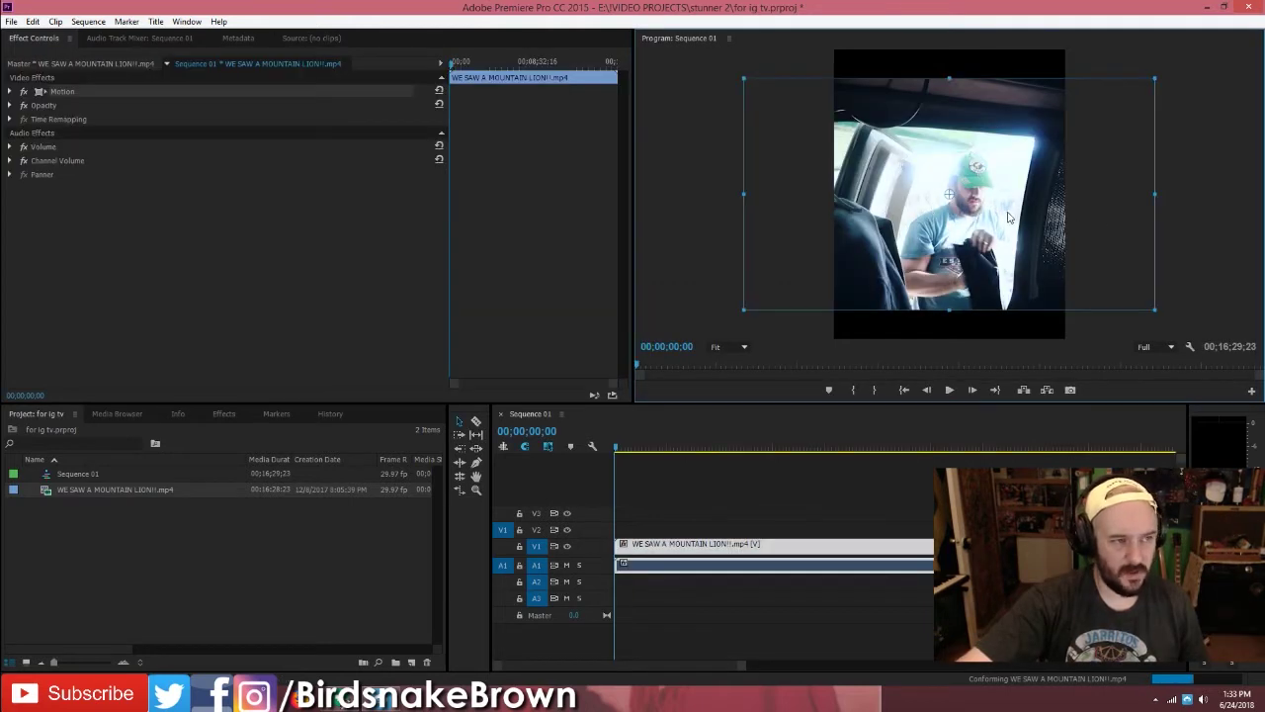
{"action": "left_click_drag", "start_coordinate": [1156, 194], "coordinate": [1082, 186]}
{"action": "left_click", "coordinate": [989, 401]}
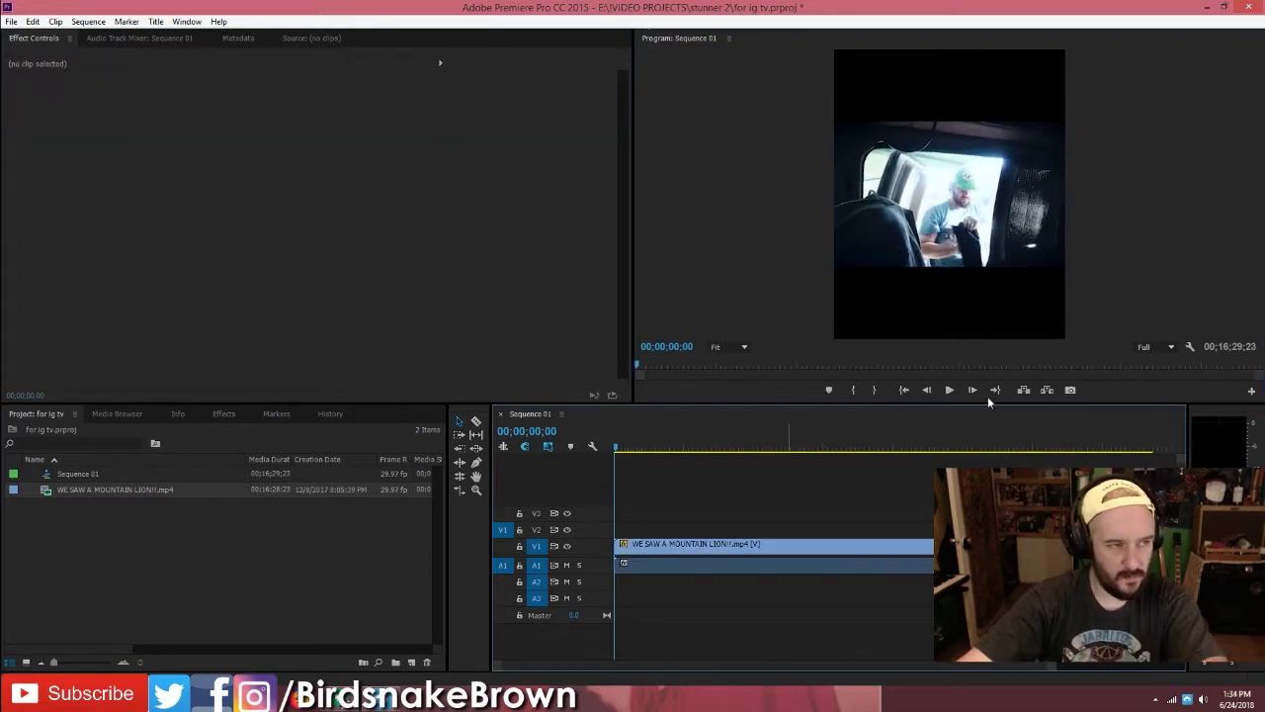
Place a second copy of the mountain lion clip on track V2, directly above the first one.
{"action": "left_click", "coordinate": [644, 561]}
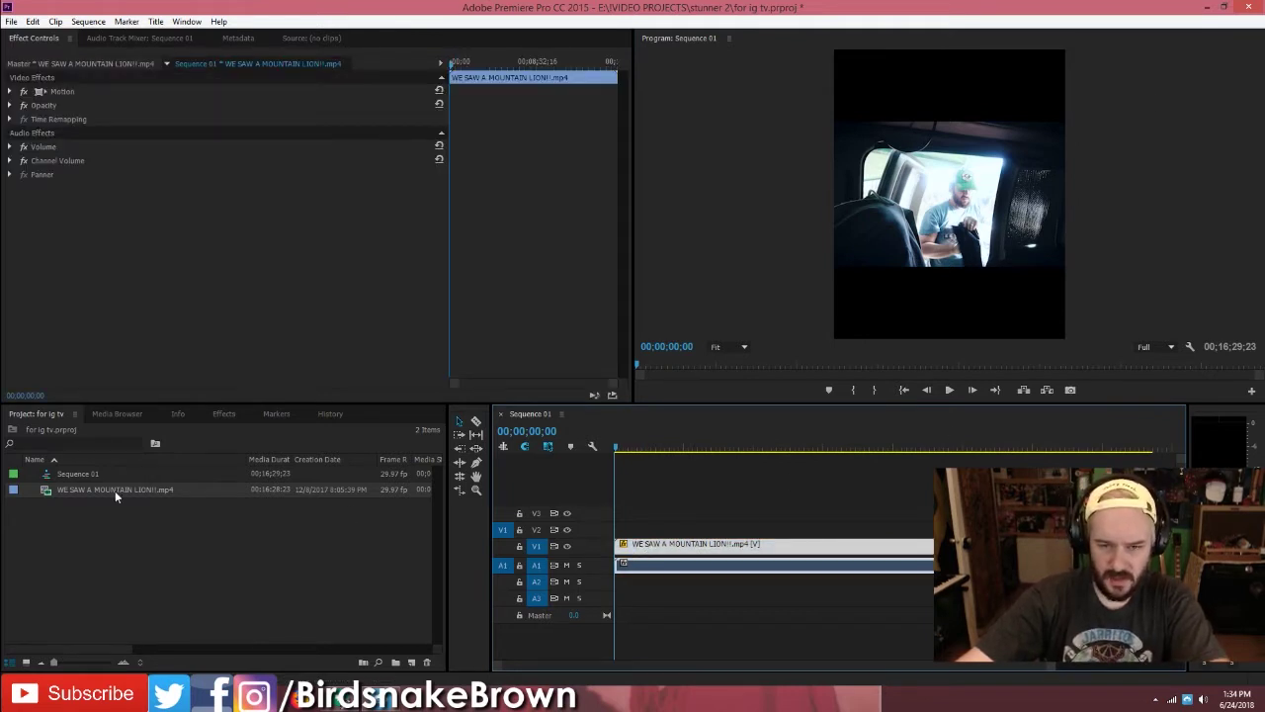
{"action": "left_click_drag", "start_coordinate": [114, 491], "coordinate": [620, 534]}
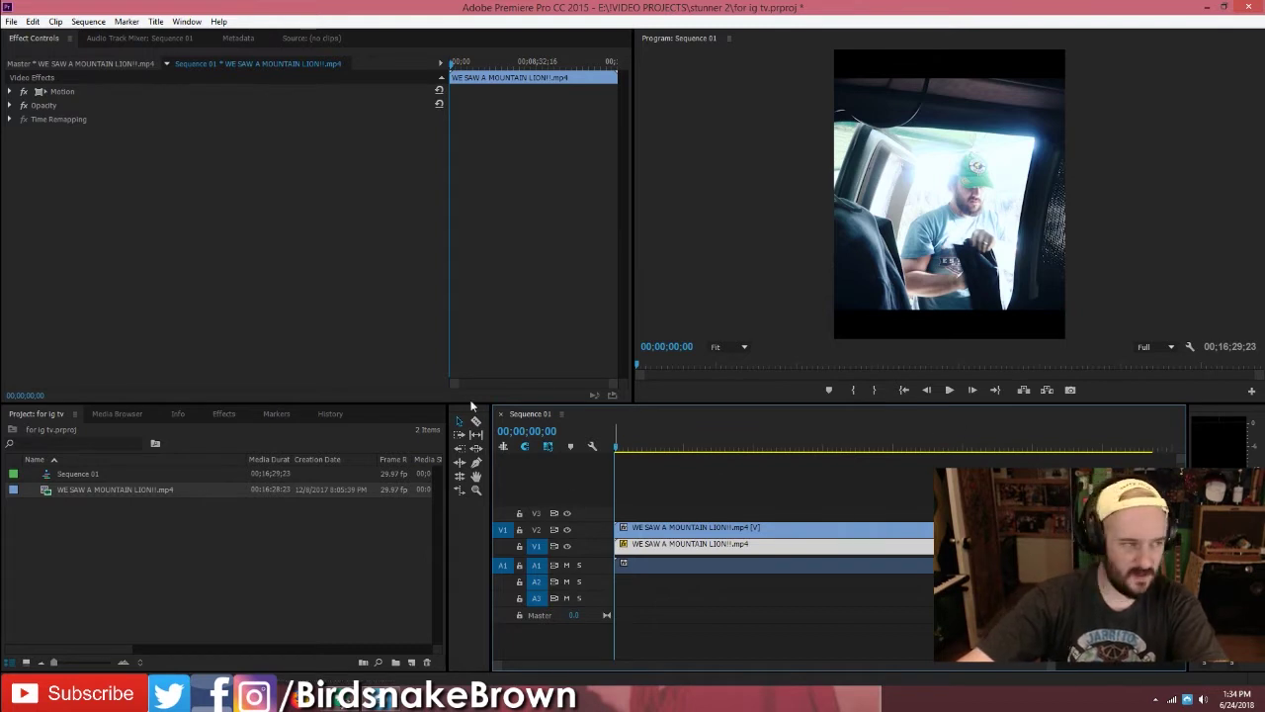
Select only the video clip on V1 and enlarge its scale to about 286.8 so it fills the whole frame.
{"action": "left_click", "coordinate": [668, 545]}
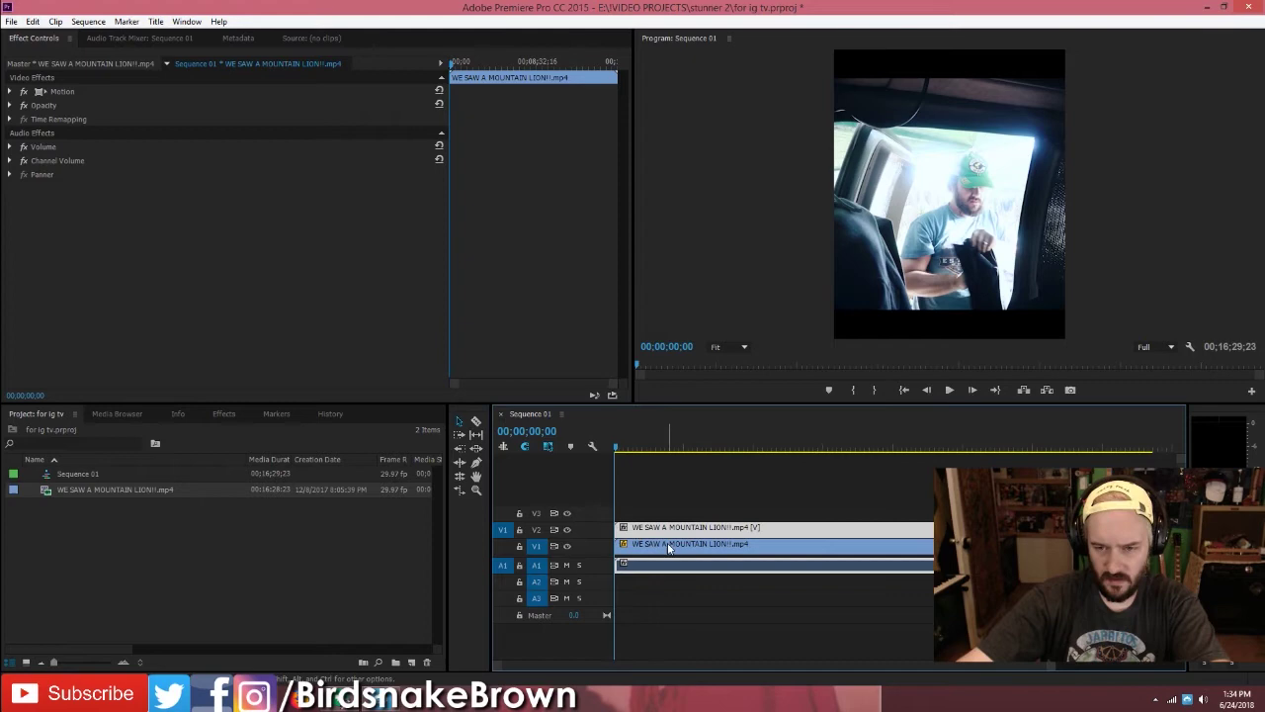
{"action": "left_click", "coordinate": [668, 545], "text": "alt"}
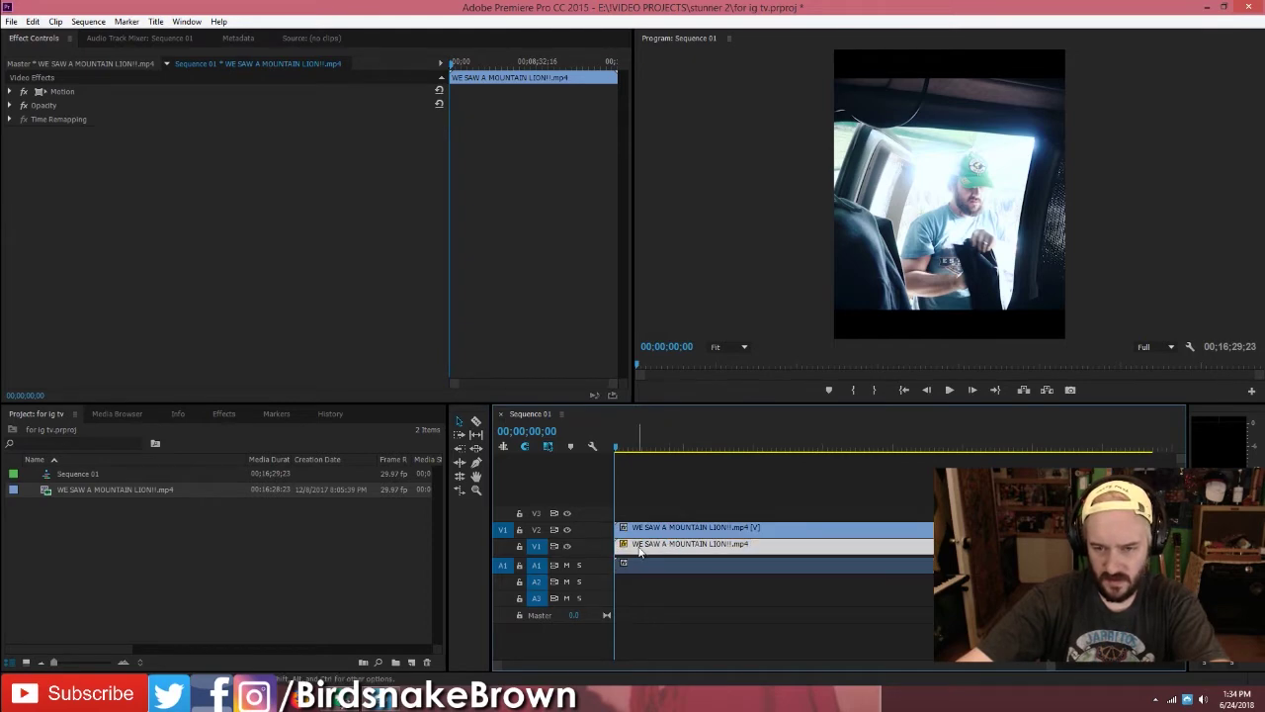
{"action": "left_click", "coordinate": [10, 91]}
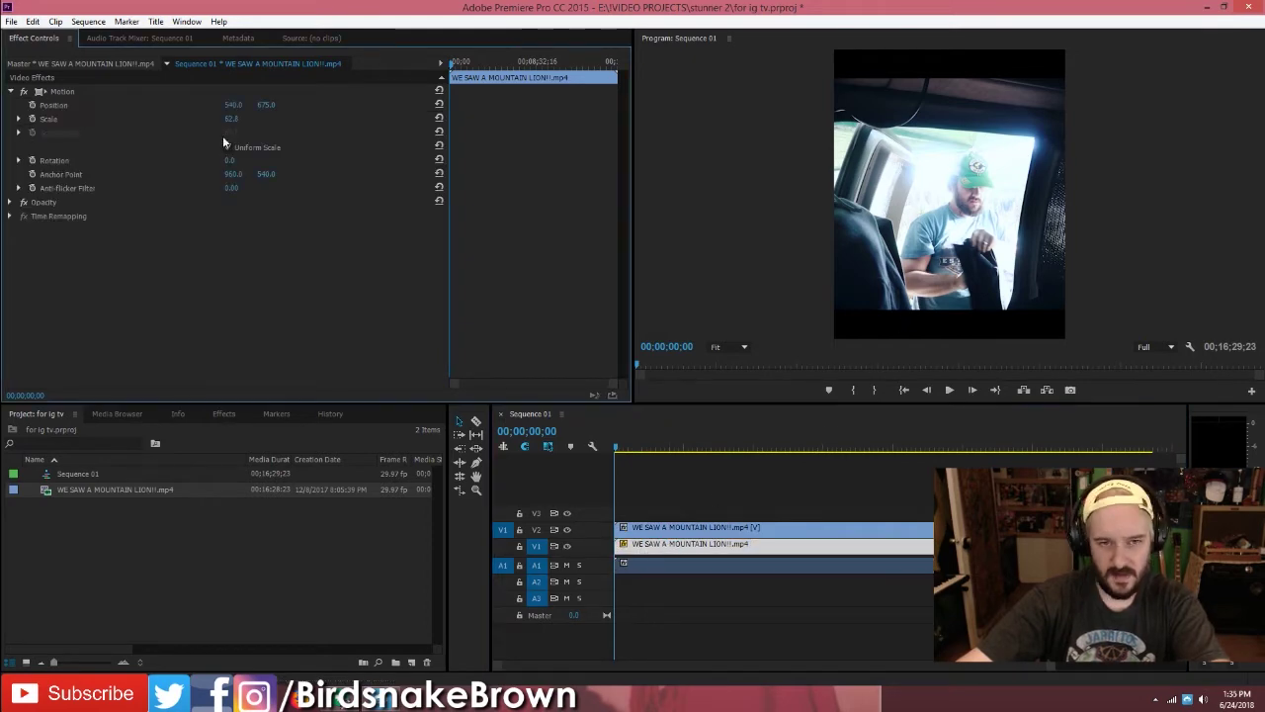
{"action": "left_click_drag", "start_coordinate": [228, 118], "coordinate": [311, 119]}
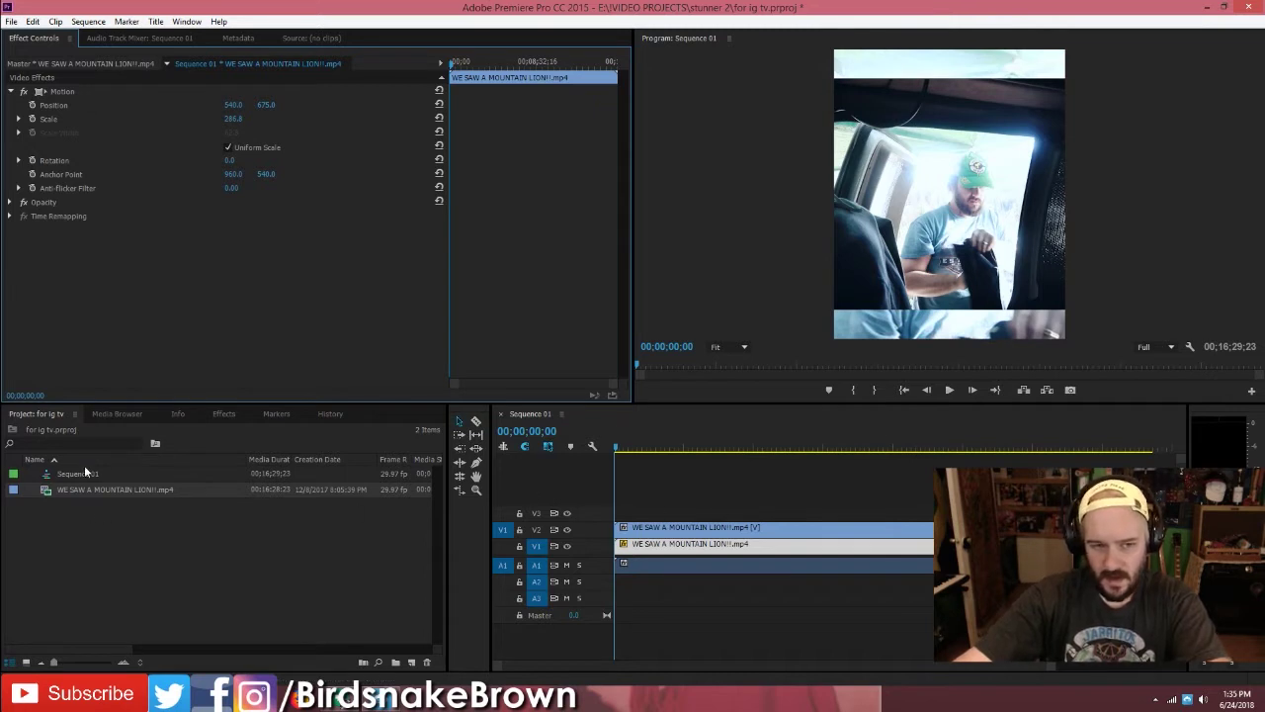
Find Gaussian Blur among the effects, apply it to the V1 clip, and set its Blurriness to about 48.
{"action": "left_click", "coordinate": [225, 413]}
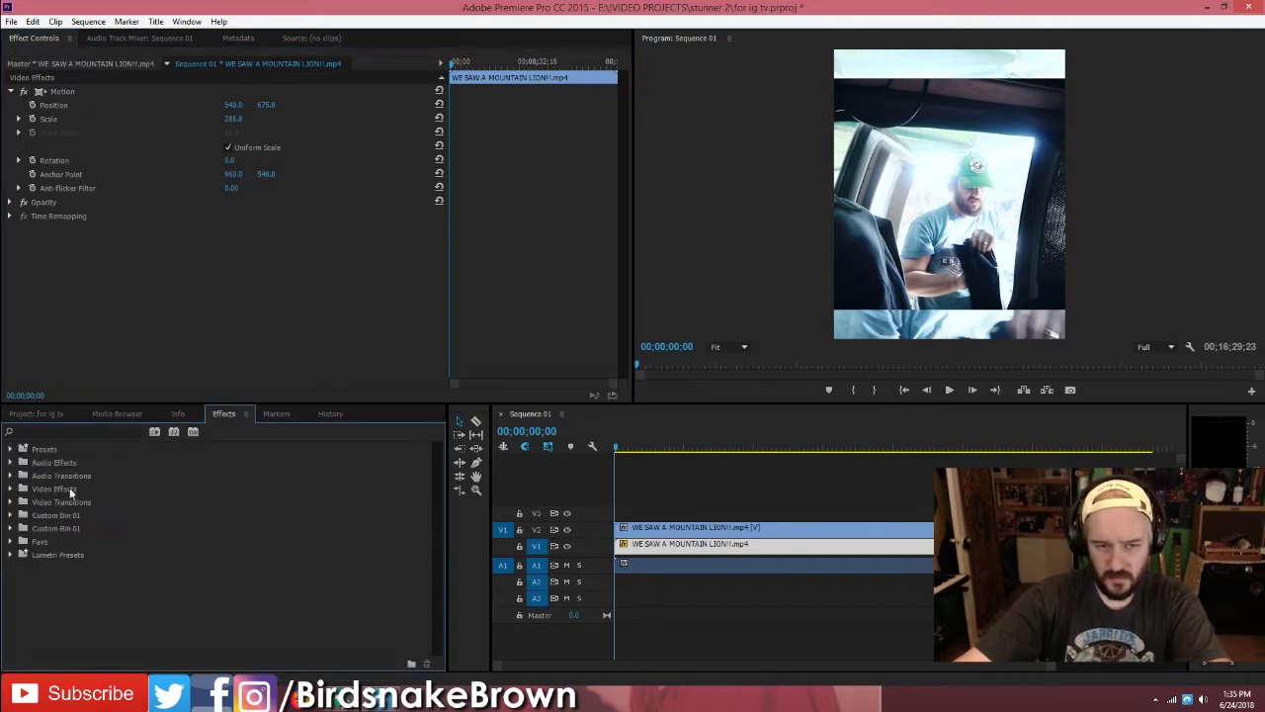
{"action": "left_click", "coordinate": [75, 435]}
{"action": "type", "text": "blur"}
{"action": "left_click_drag", "start_coordinate": [71, 558], "coordinate": [681, 547]}
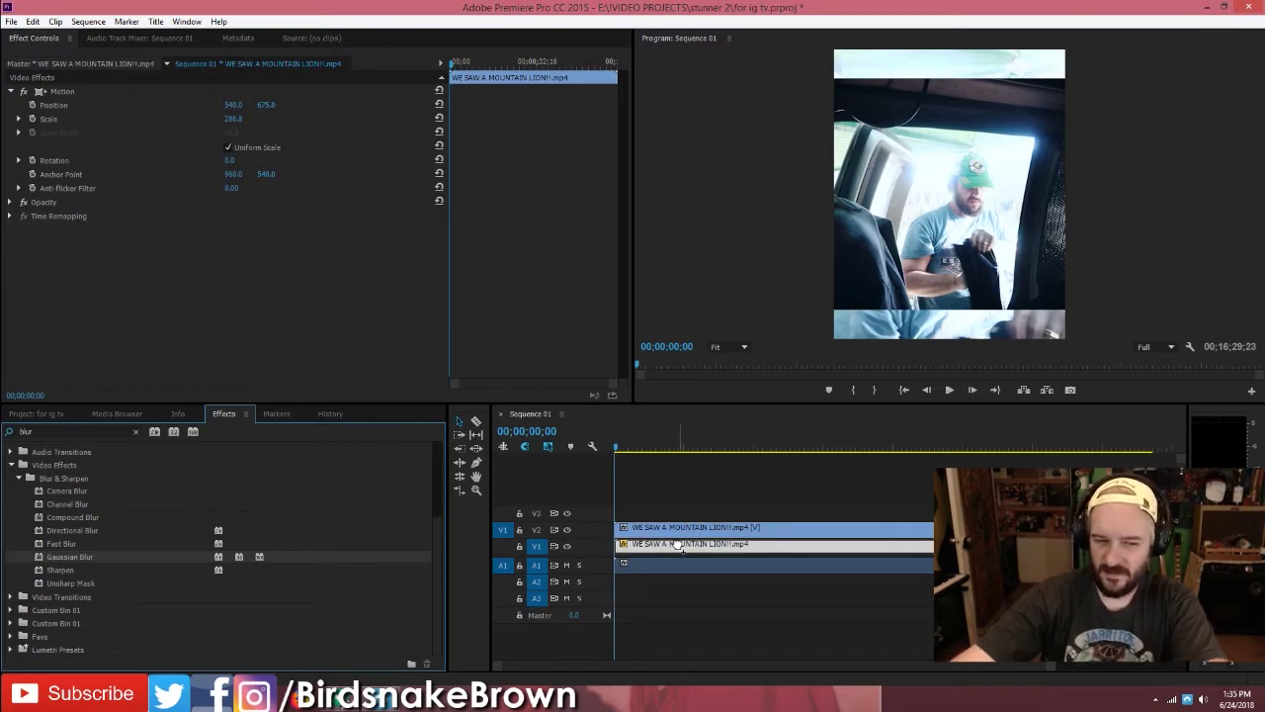
{"action": "left_click_drag", "start_coordinate": [680, 547], "coordinate": [680, 546]}
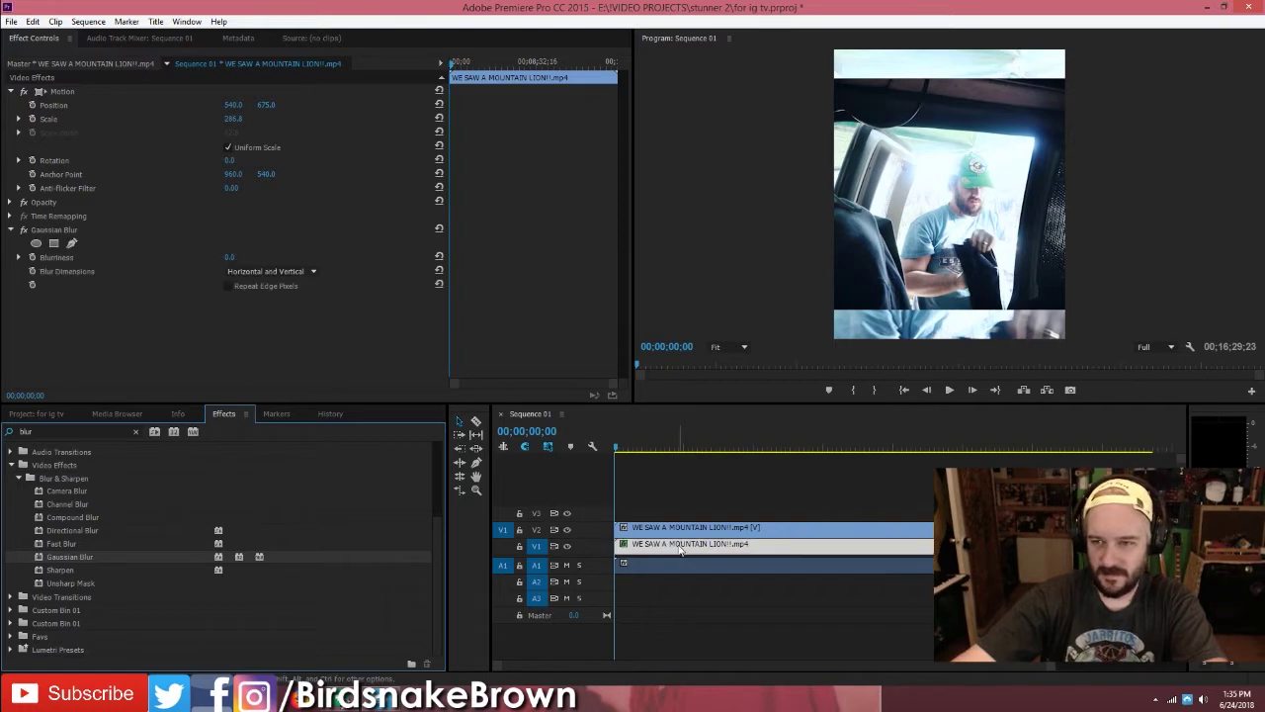
{"action": "mouse_move", "coordinate": [227, 262]}
{"action": "left_mouse_down"}
{"action": "mouse_move", "coordinate": [293, 262]}
{"action": "mouse_move", "coordinate": [247, 262]}
{"action": "left_mouse_up"}
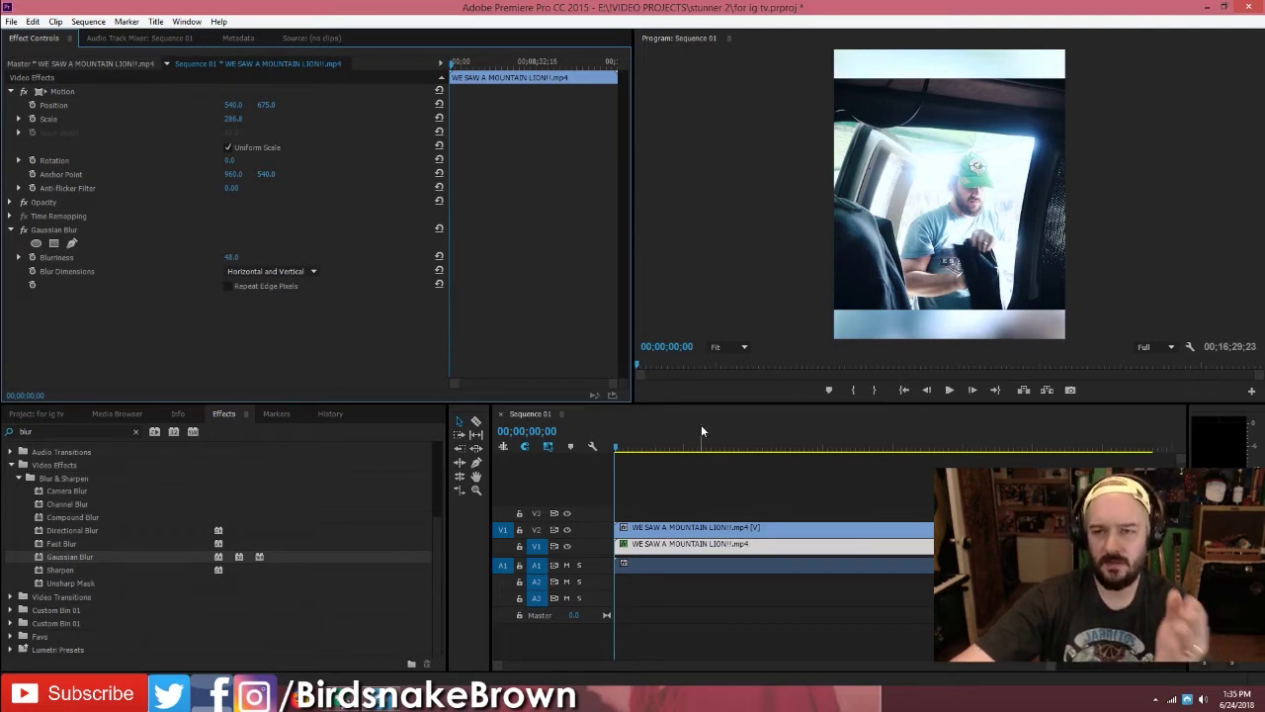
Scale the V2 clip down to about 70% and play the sequence from about 00:01:36 to check the blurred background.
{"action": "left_click", "coordinate": [732, 445]}
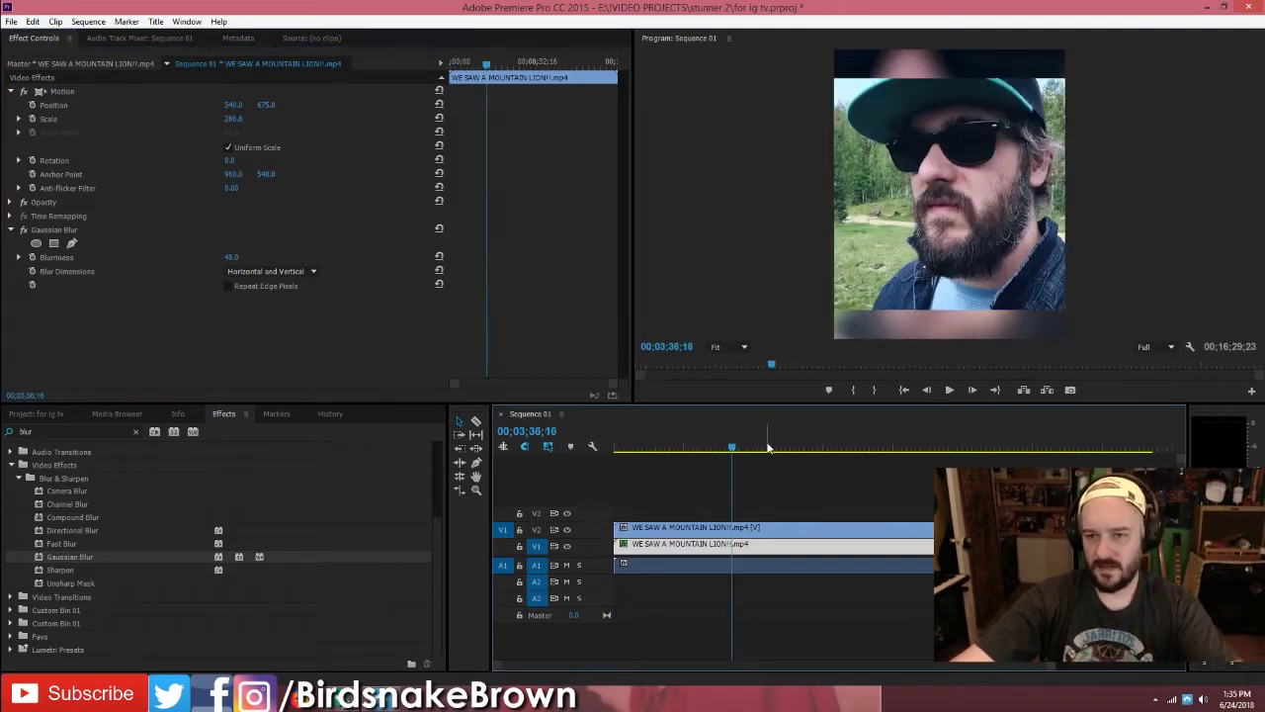
{"action": "left_click", "coordinate": [667, 447]}
{"action": "left_click", "coordinate": [667, 544]}
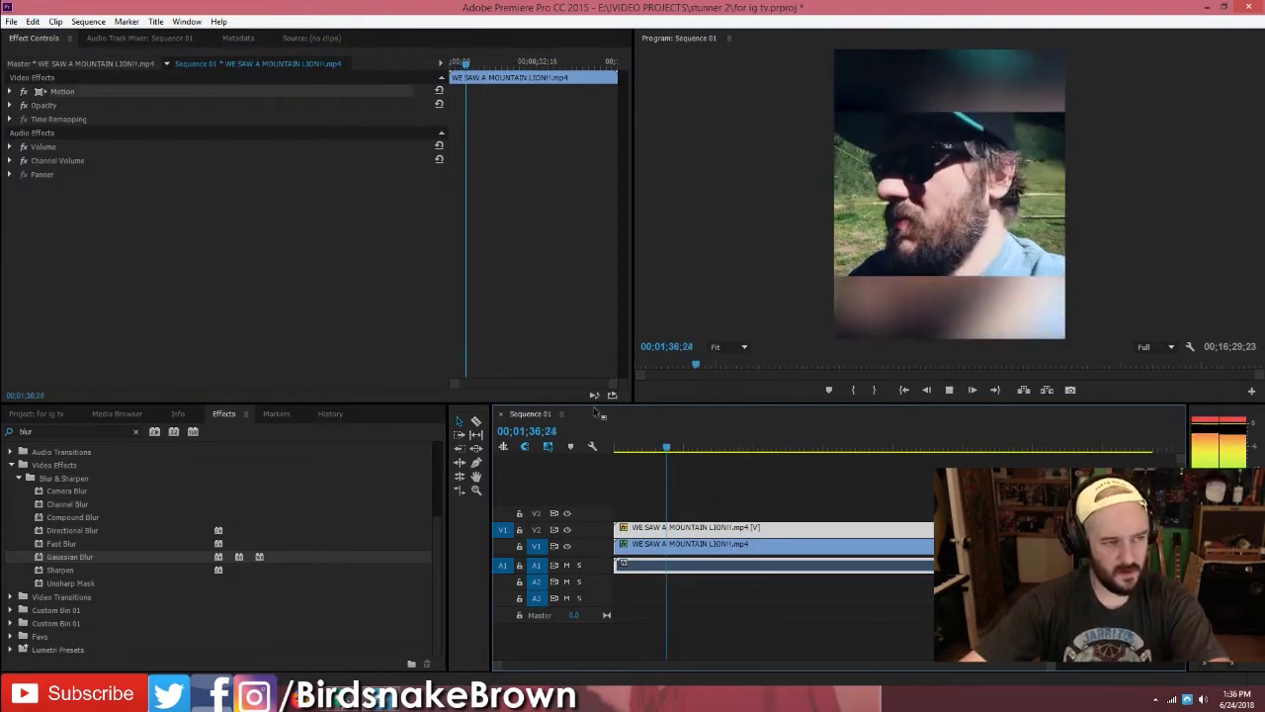
{"action": "key", "text": "space"}
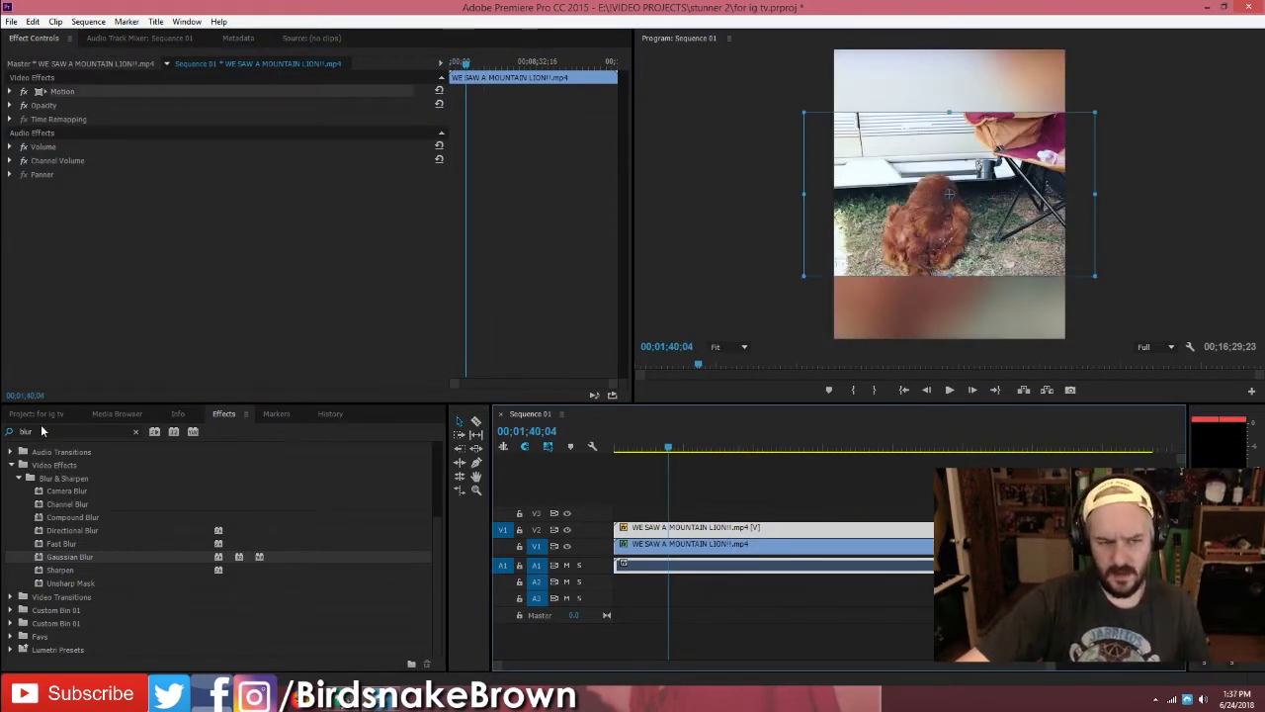
{"action": "left_click", "coordinate": [44, 416]}
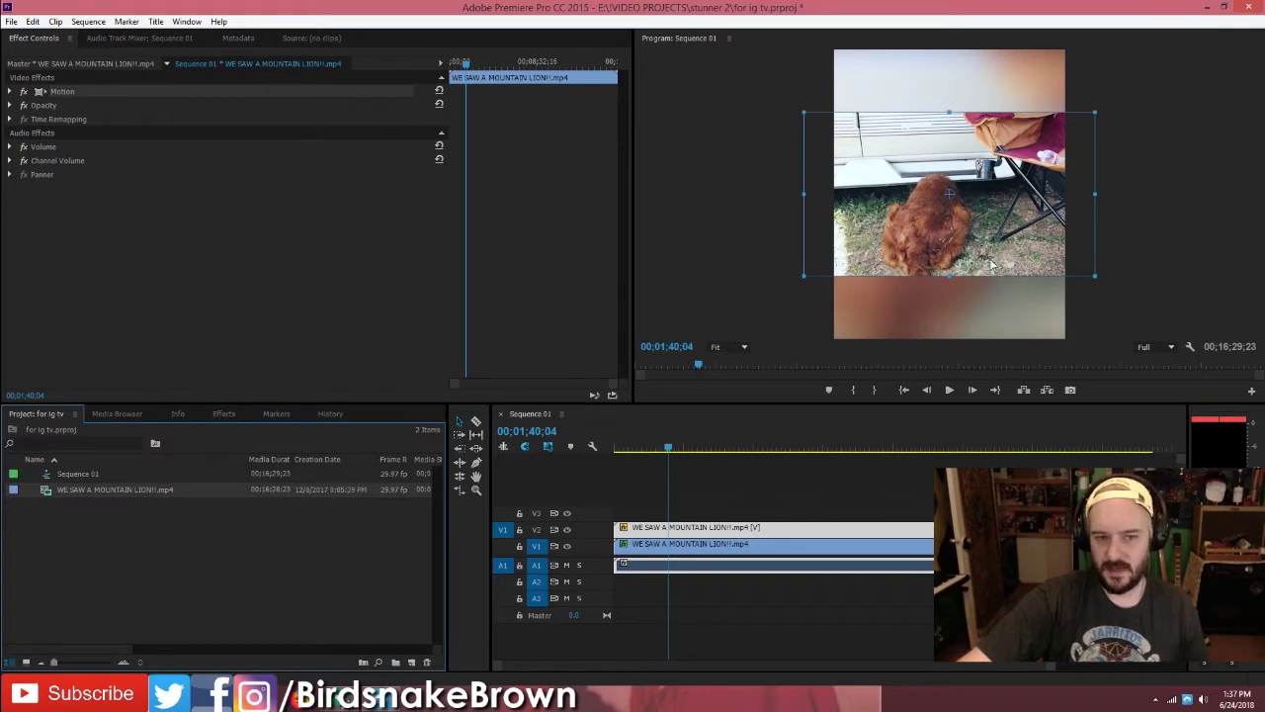
{"action": "left_click", "coordinate": [224, 413]}
{"action": "left_click", "coordinate": [156, 503]}
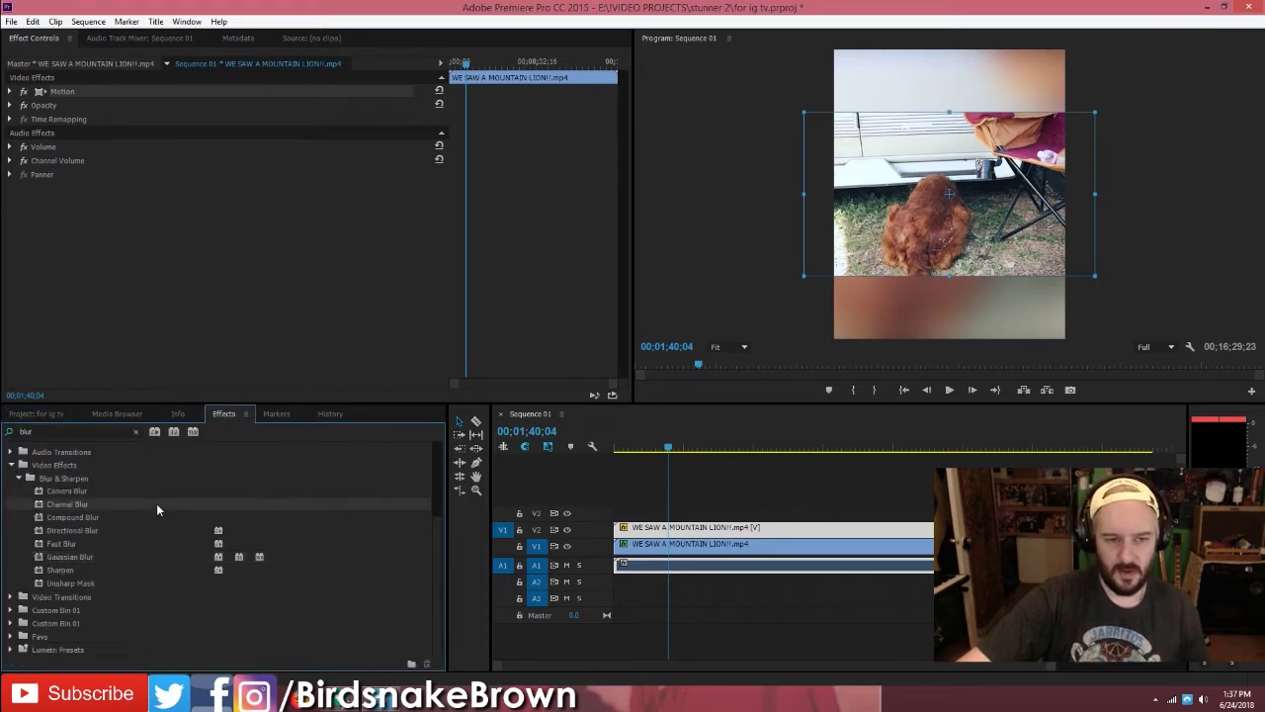
Import the !LOWER3.png graphic and place it on track V3 above the two video clips.
{"action": "left_click", "coordinate": [133, 415]}
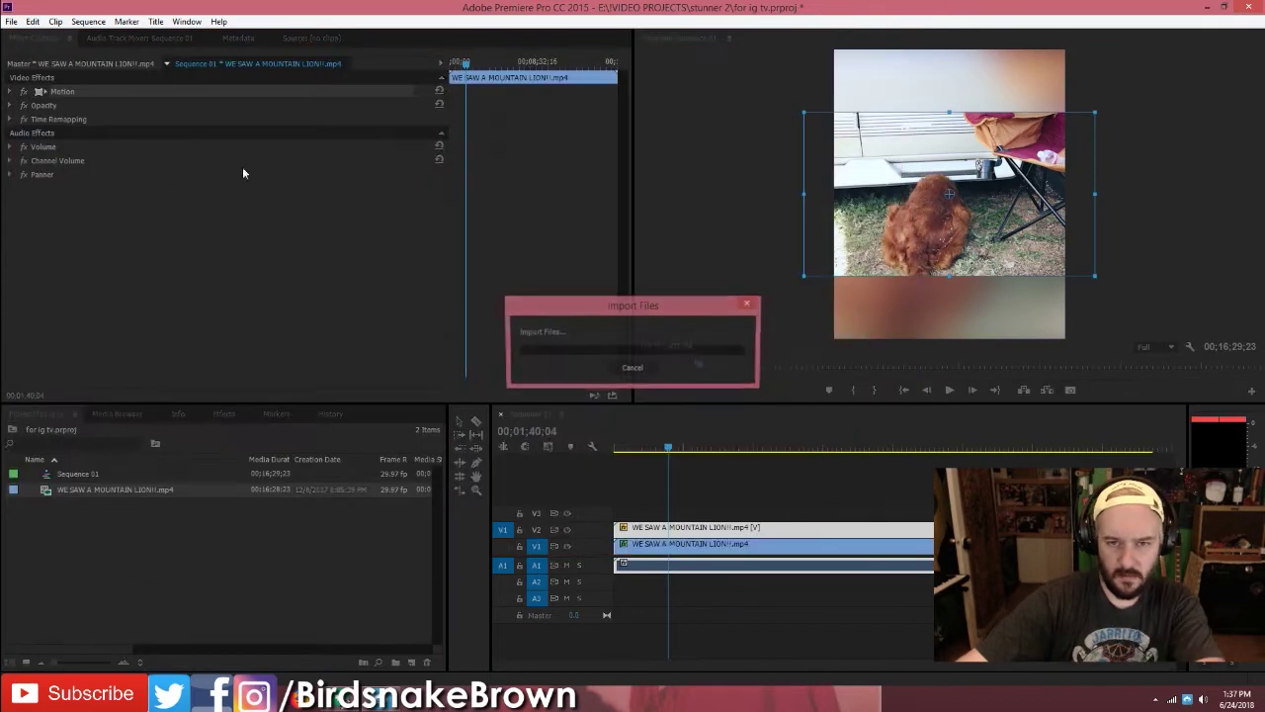
{"action": "left_click_drag", "start_coordinate": [630, 506], "coordinate": [619, 524]}
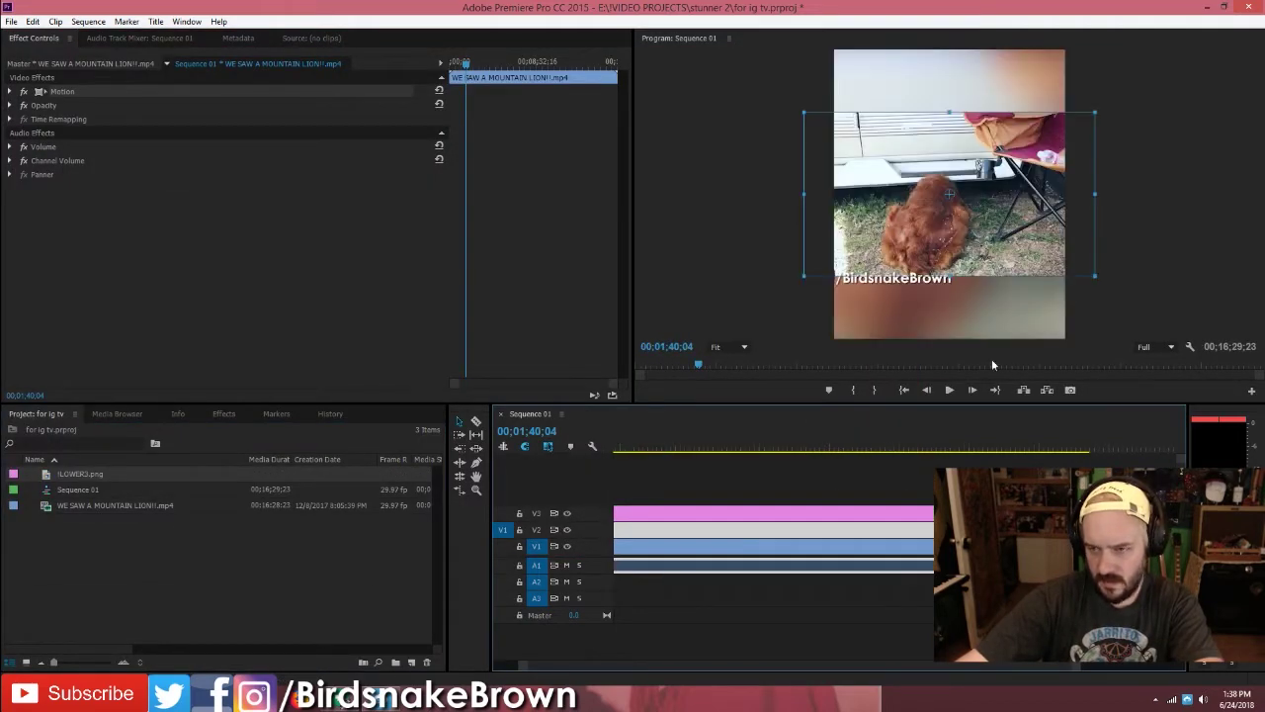
Move the lower-third graphic into the blurred area below the footage, and add youtube-subscribers.png on V4 over its Facebook icon.
{"action": "left_click_drag", "start_coordinate": [883, 289], "coordinate": [957, 327]}
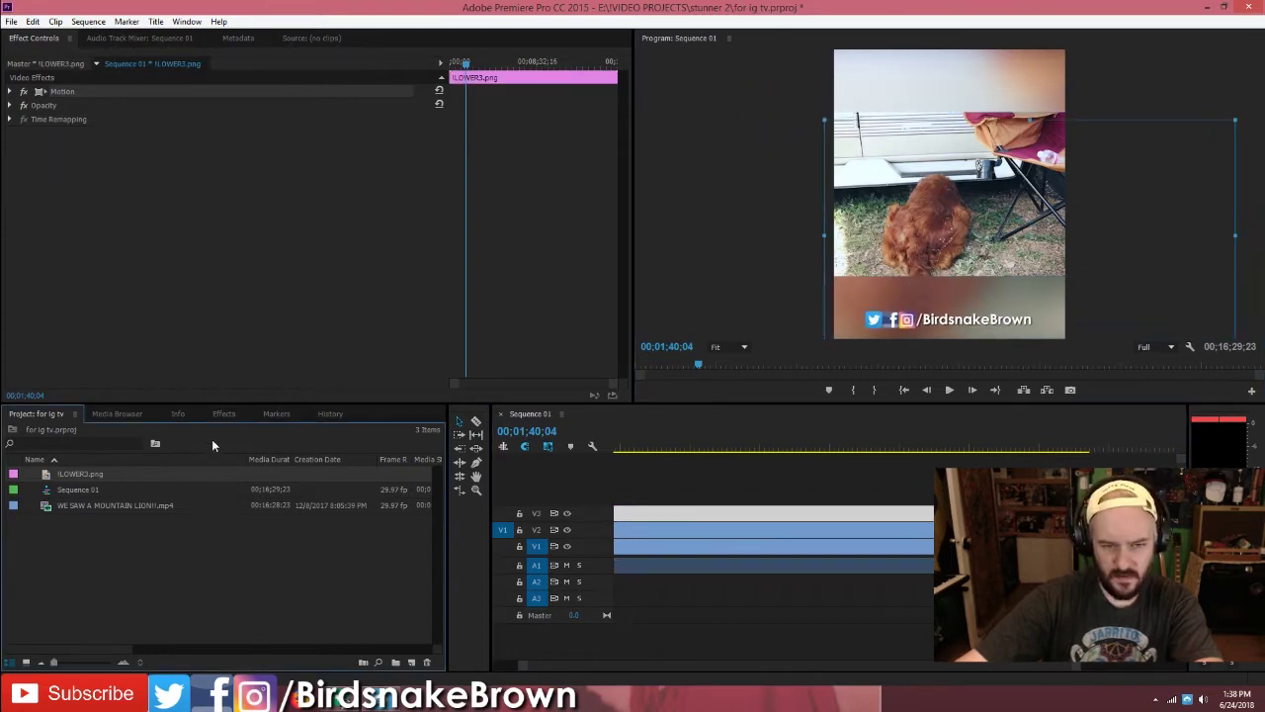
{"action": "right_click", "coordinate": [211, 439]}
{"action": "left_click", "coordinate": [249, 535]}
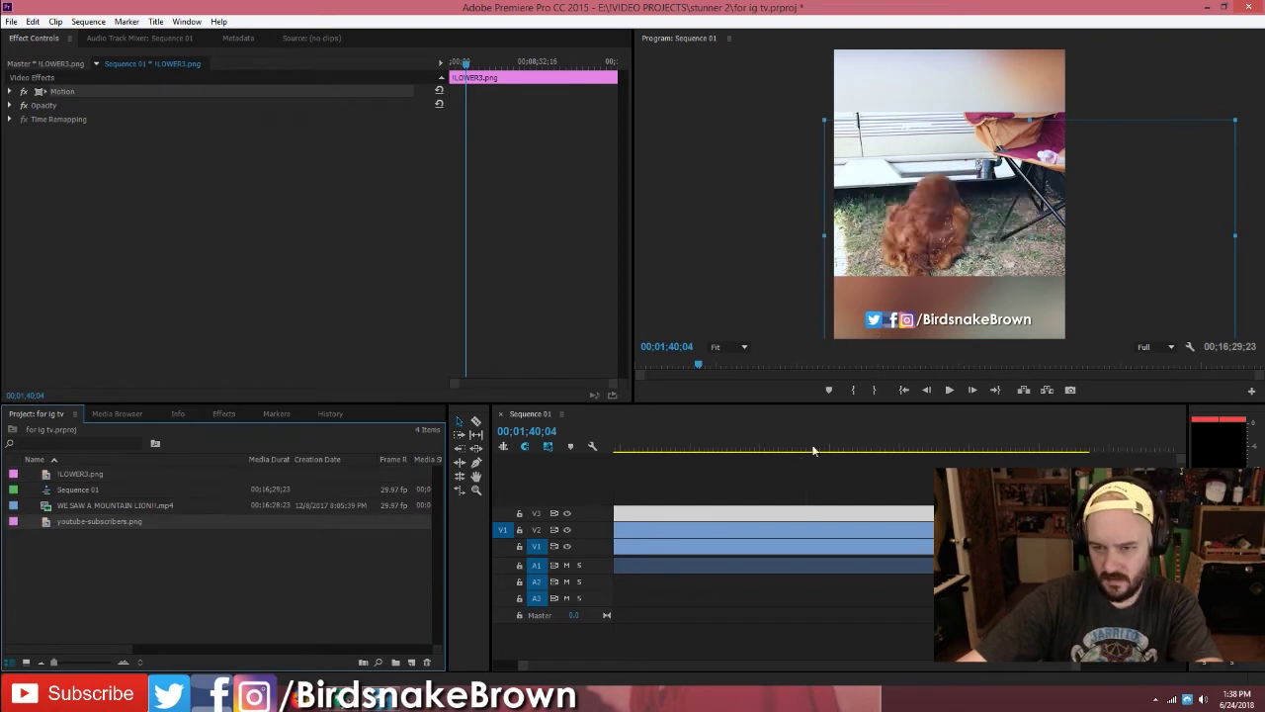
{"action": "left_click_drag", "start_coordinate": [641, 498], "coordinate": [638, 497]}
{"action": "left_click_drag", "start_coordinate": [948, 224], "coordinate": [912, 334]}
{"action": "left_click", "coordinate": [905, 109]}
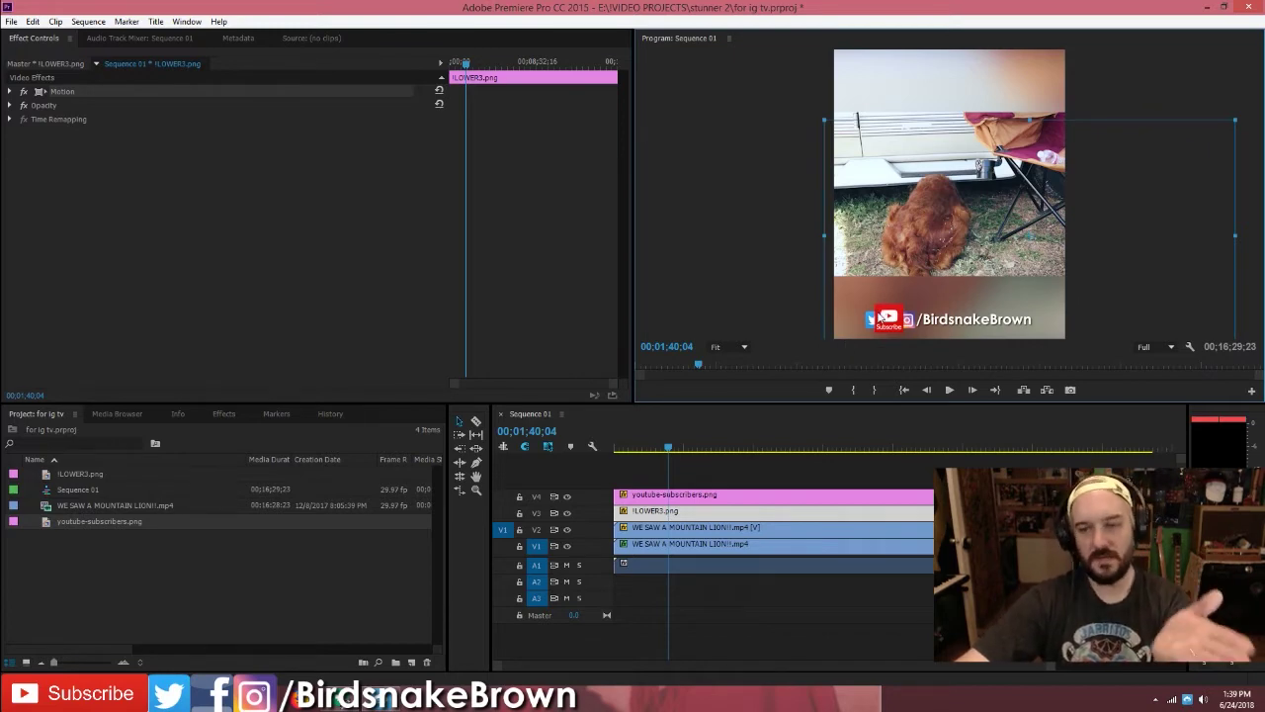
{"action": "left_click", "coordinate": [803, 124]}
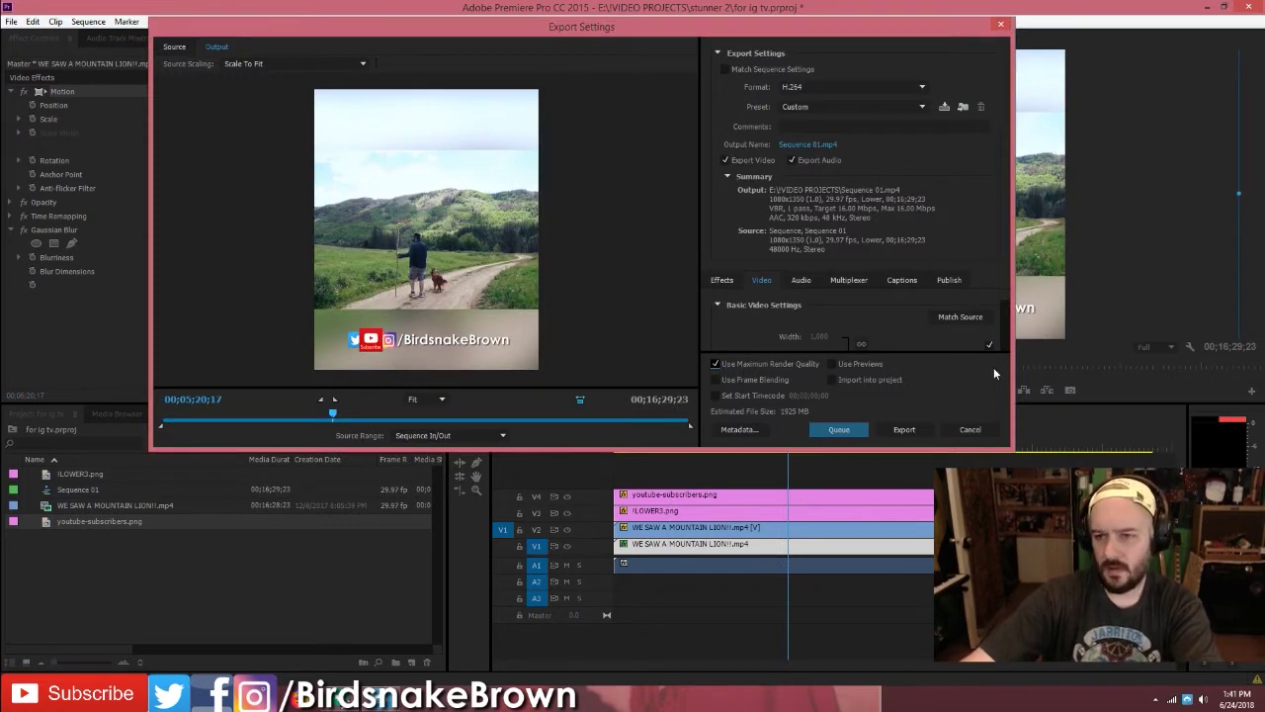
Check the basic video settings against the source in the H.264 export settings.
{"action": "scroll", "coordinate": [960, 301], "scroll_direction": "down", "scroll_amount": 2}
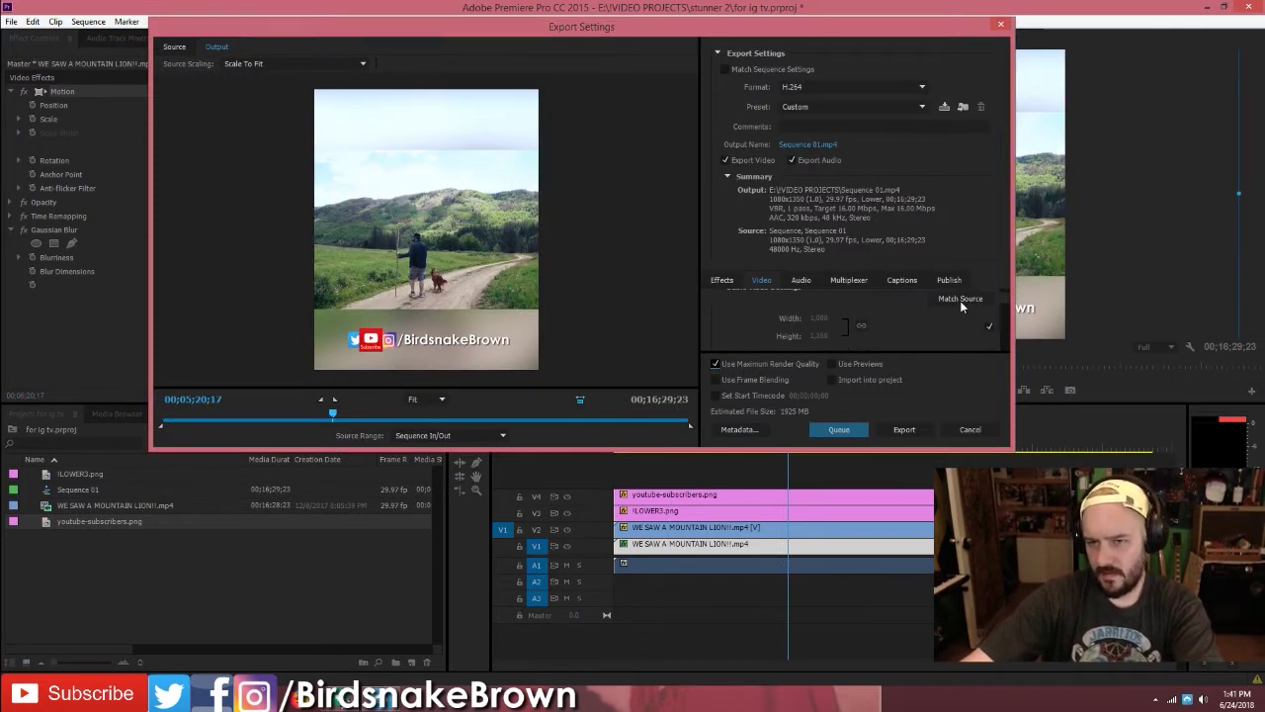
{"action": "scroll", "coordinate": [821, 338], "scroll_direction": "up", "scroll_amount": 1}
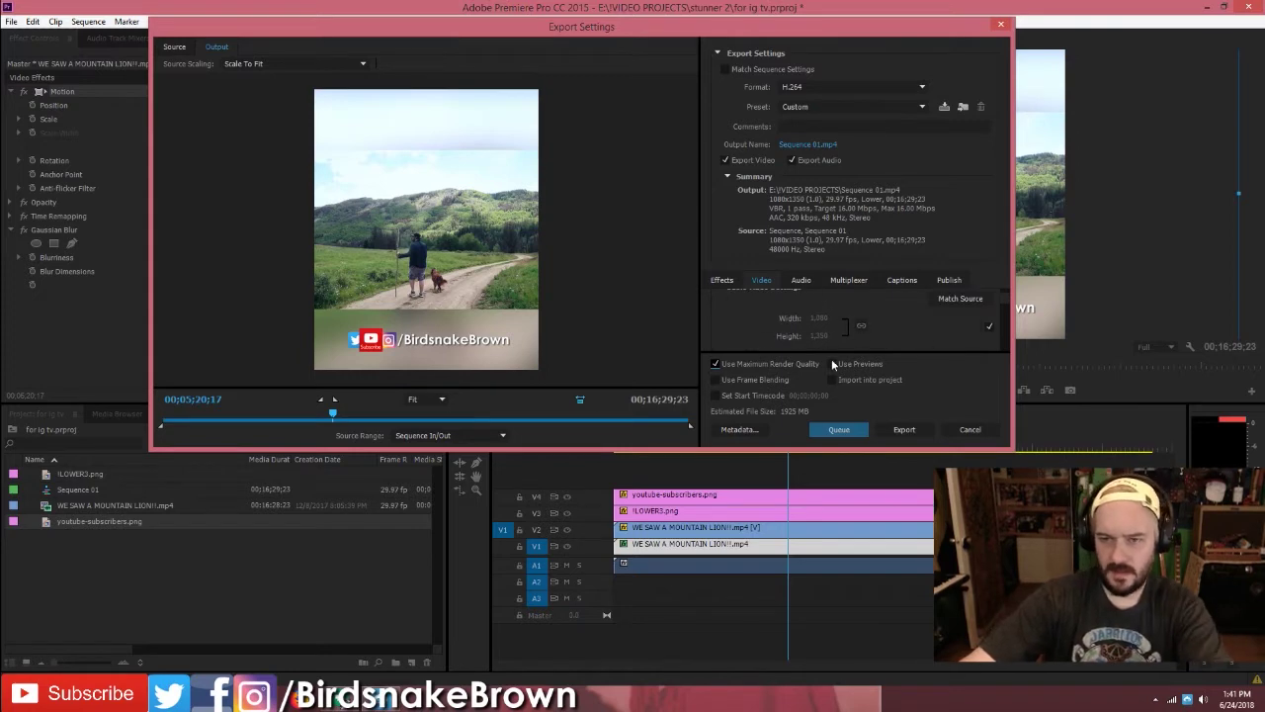
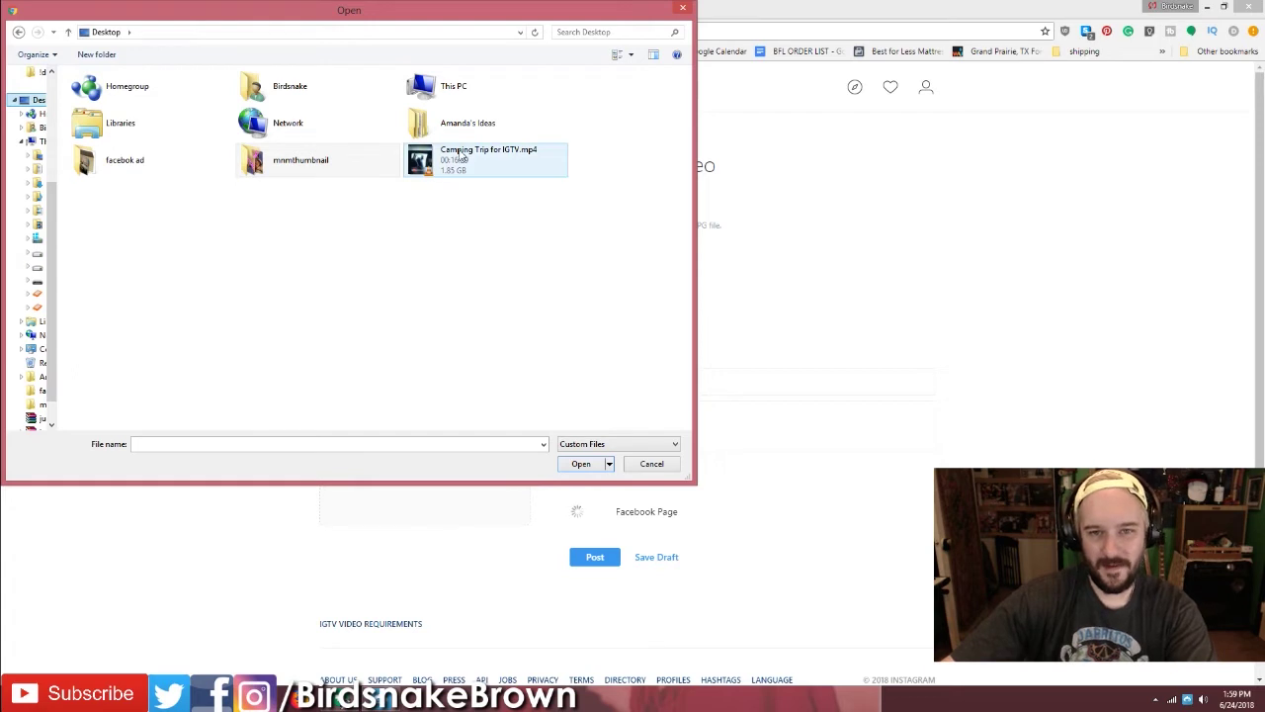
Upload Camping Trip for IGTV.mp4 as the new IGTV video and preview how it is framed.
{"action": "double_click", "coordinate": [486, 161]}
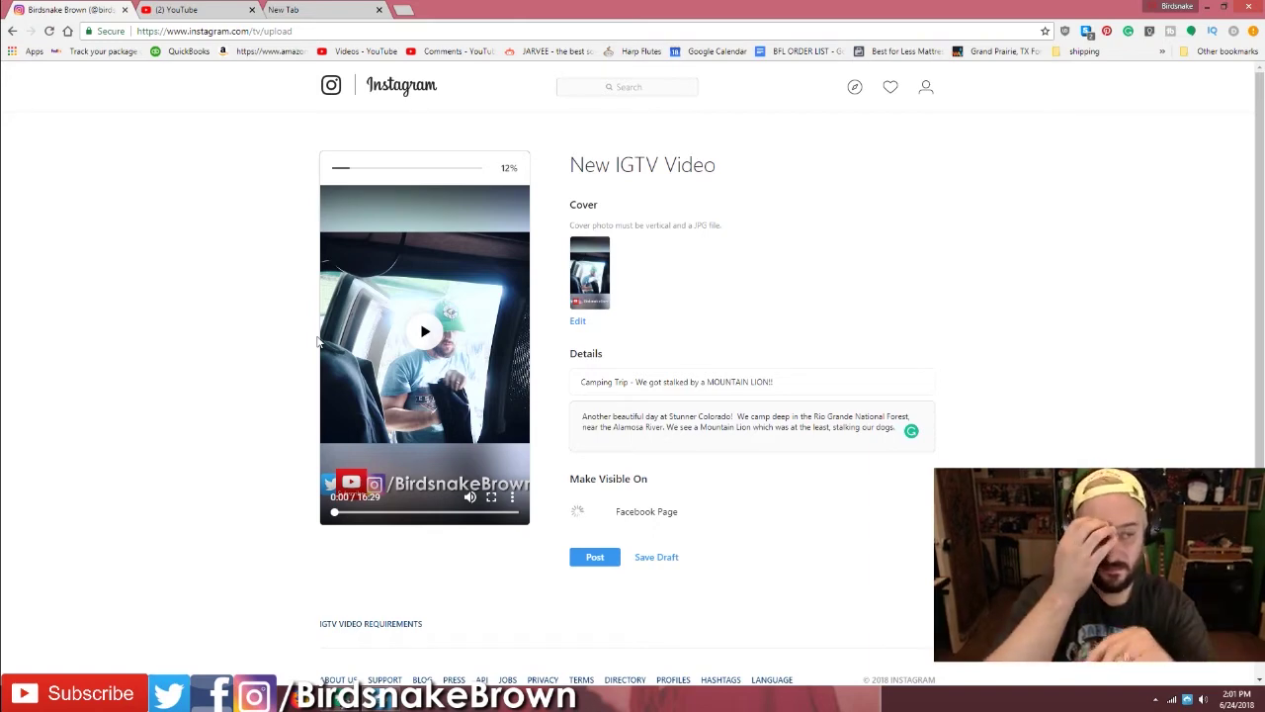
{"action": "left_click", "coordinate": [346, 327]}
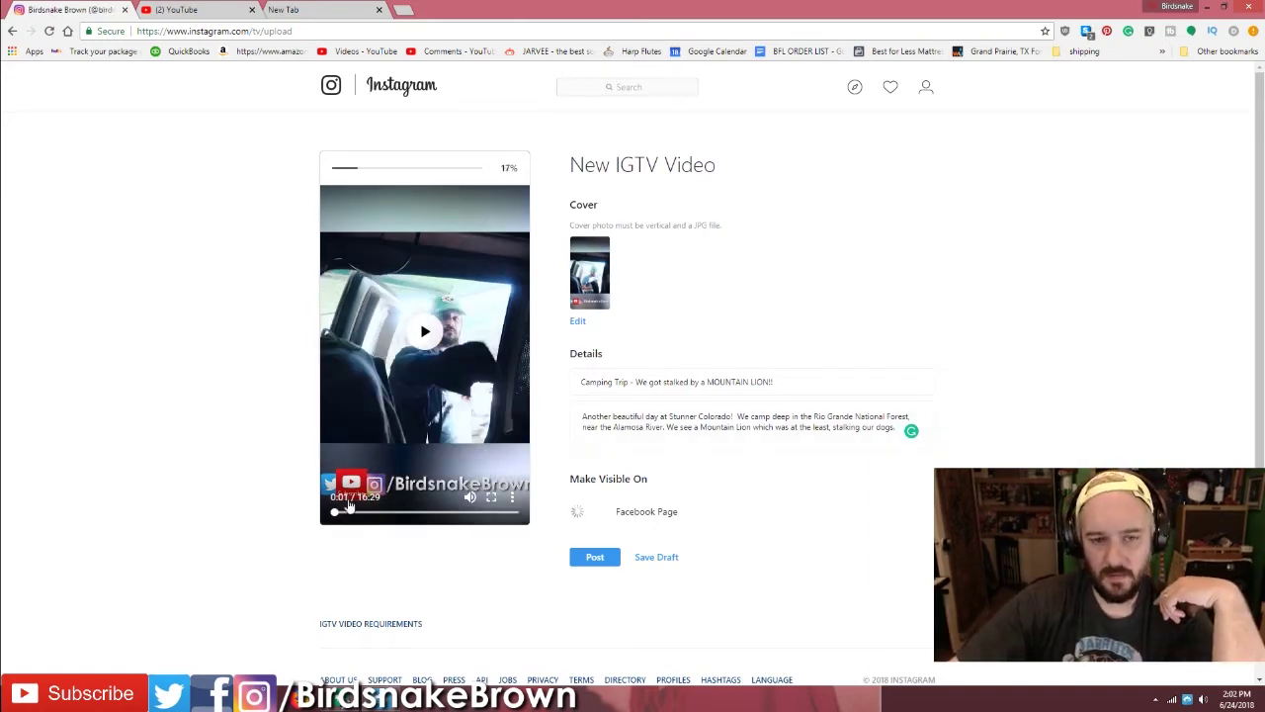
Calculate the pixel height for a 9:16 ratio at a width of 1080 pixels in the online aspect ratio calculator.
{"action": "key", "text": "alt+Tab"}
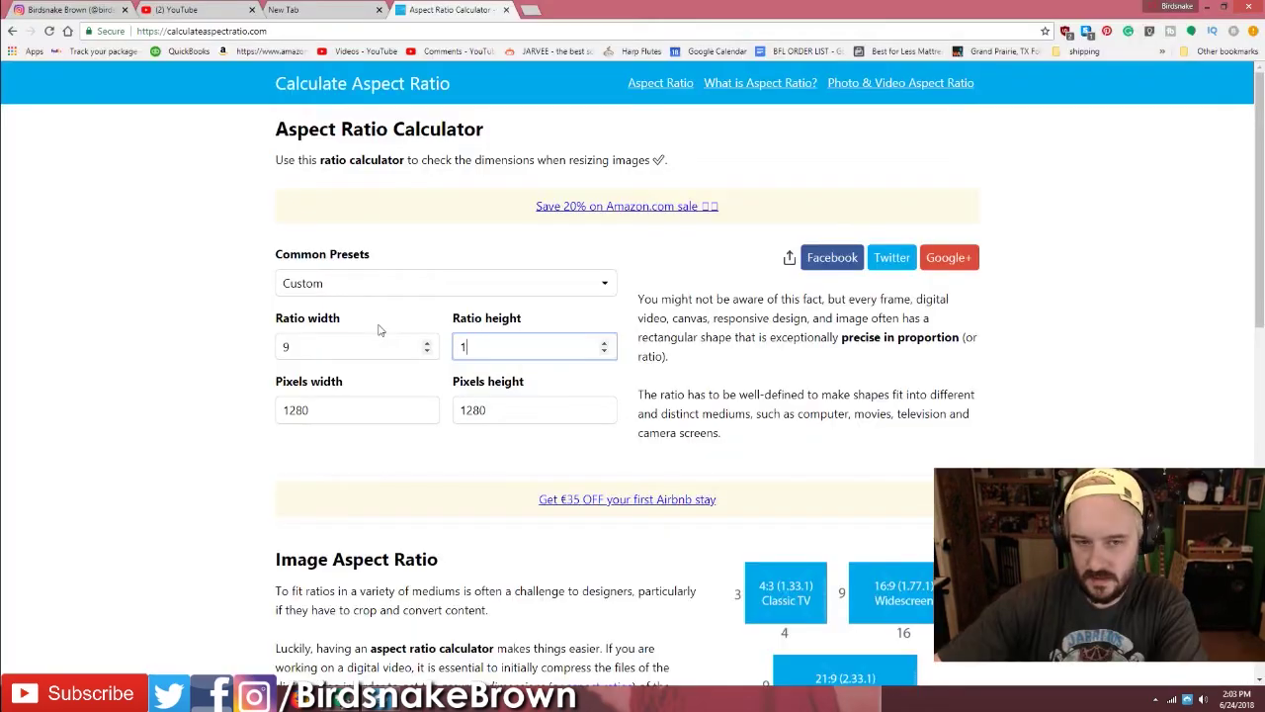
{"action": "type", "text": "6"}
{"action": "key", "text": "Tab"}
{"action": "type", "text": "1080"}
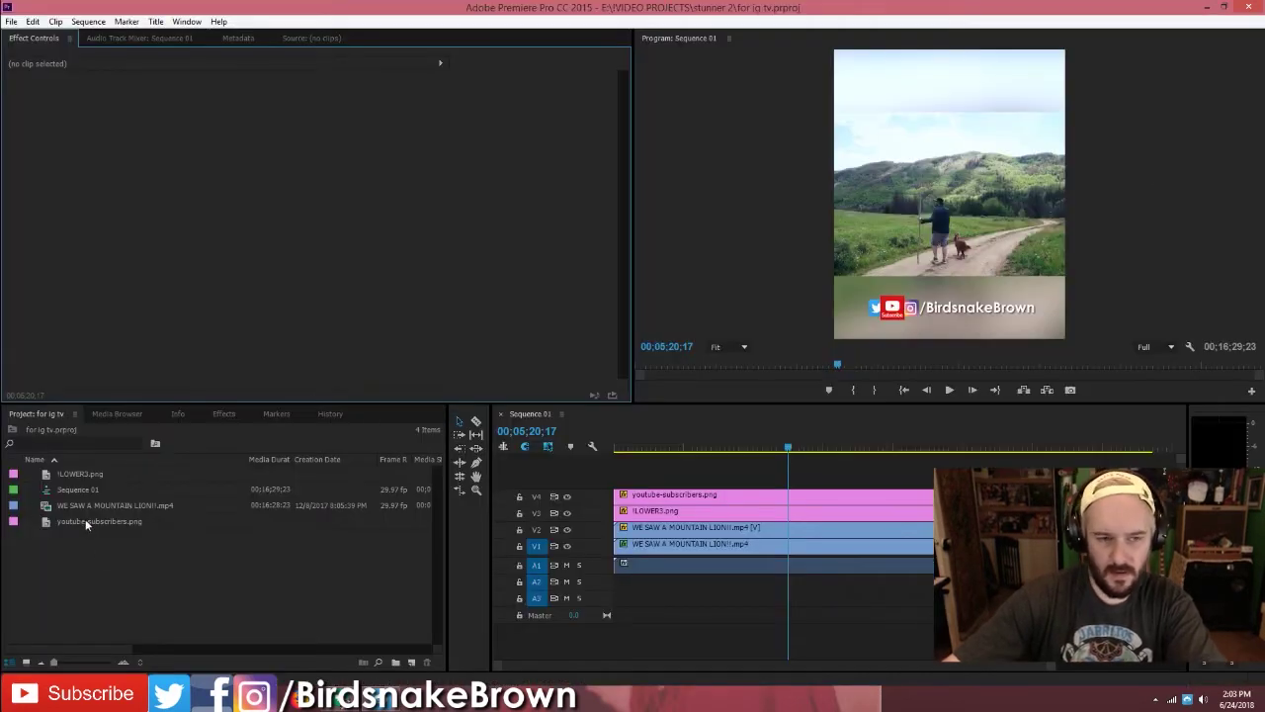
Switch to Premiere Pro and set the frame height of Sequence 01 to 1920 pixels.
{"action": "left_click", "coordinate": [88, 21]}
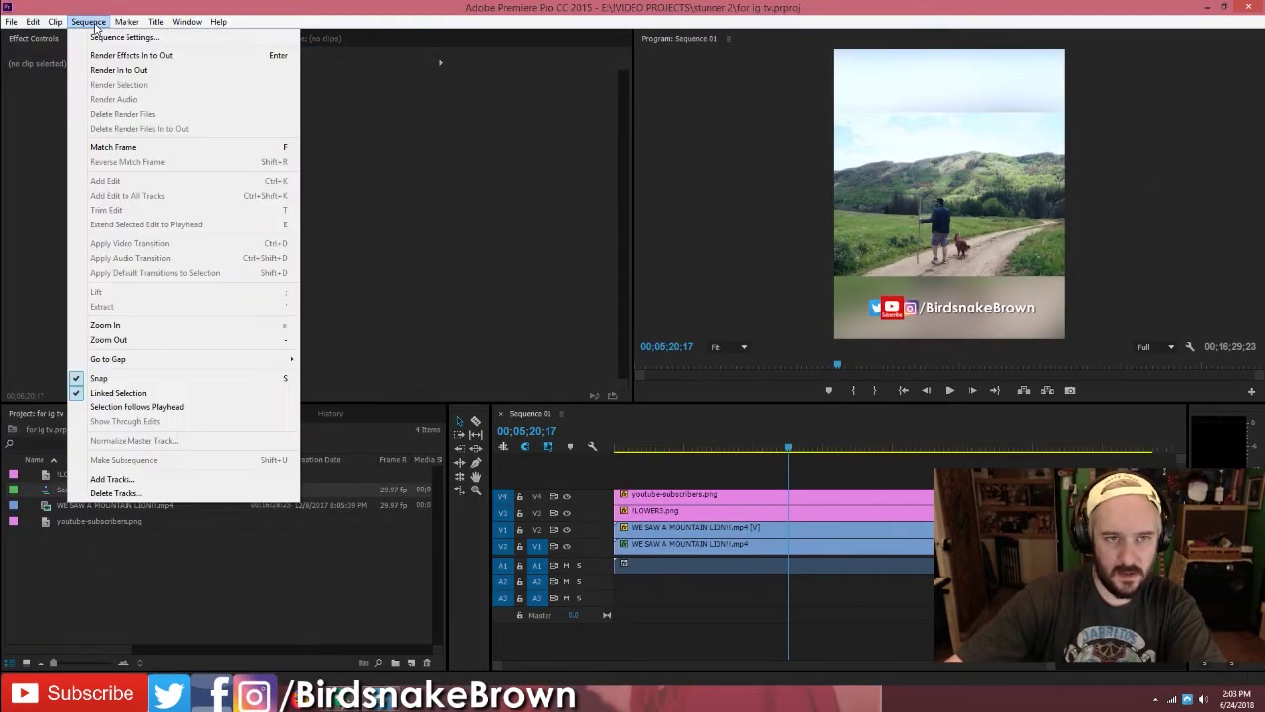
{"action": "left_click", "coordinate": [97, 37]}
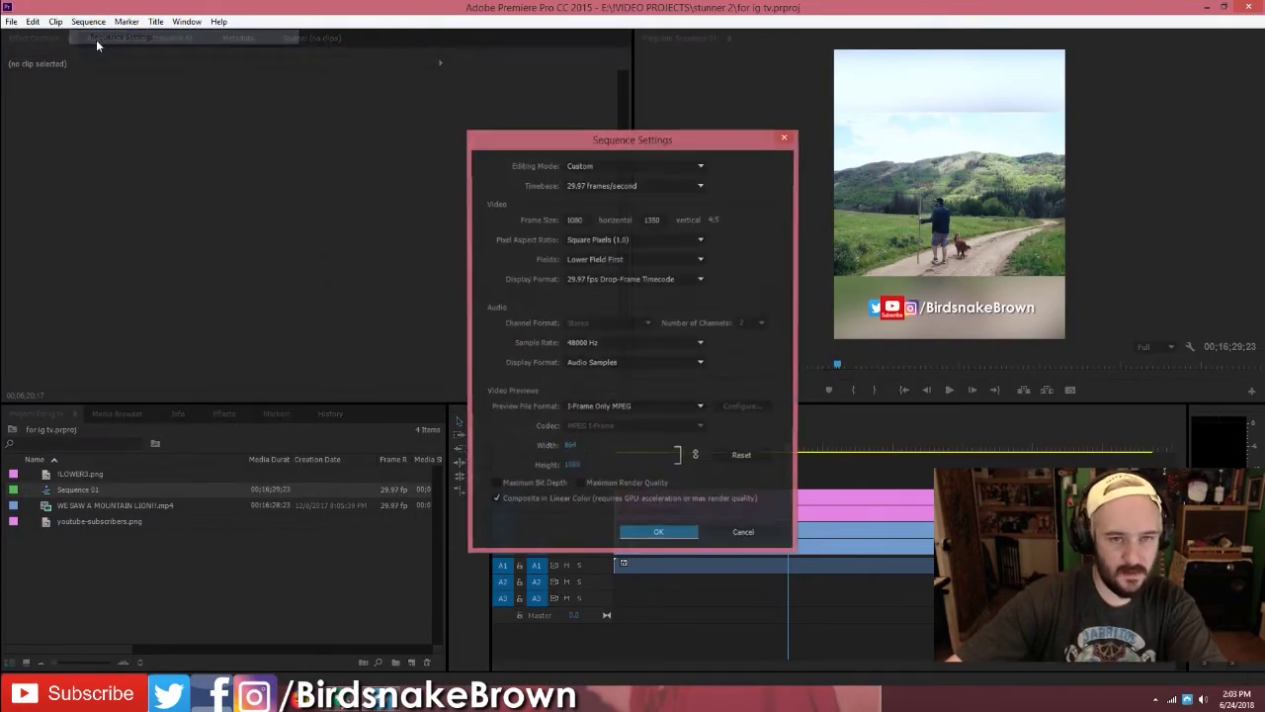
{"action": "double_click", "coordinate": [654, 219]}
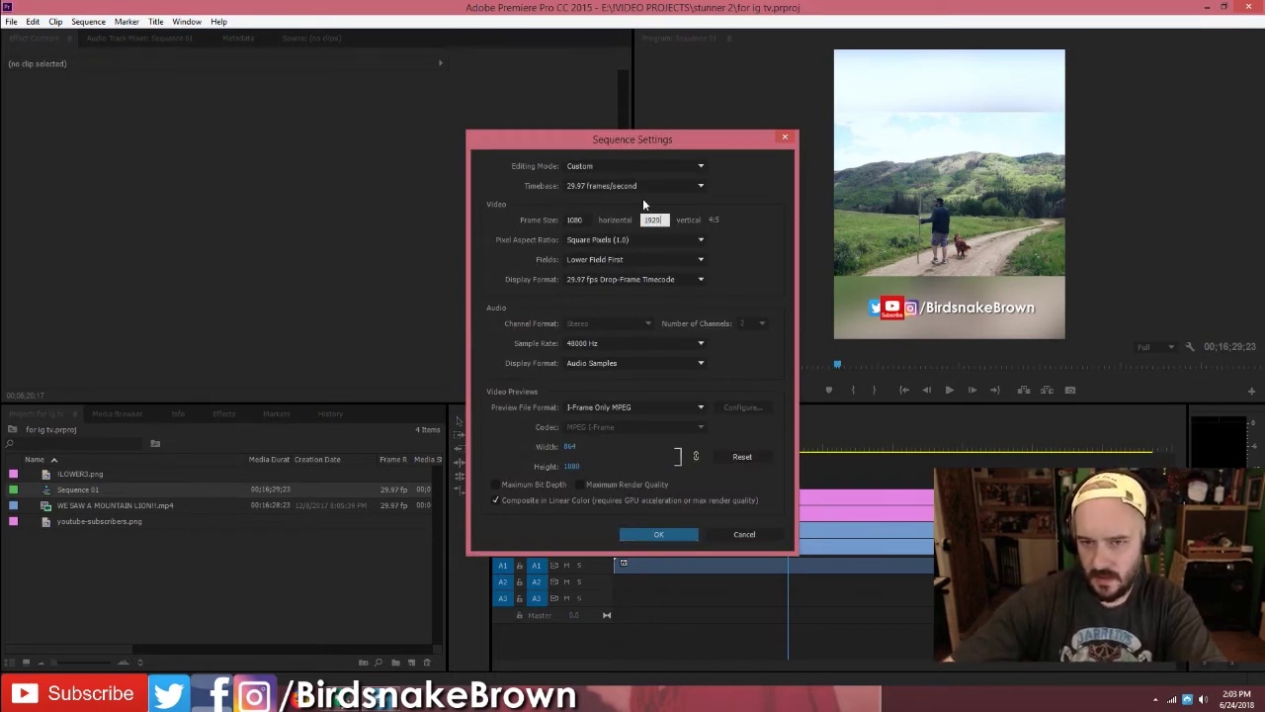
{"action": "key", "text": "Return"}
{"action": "left_click", "coordinate": [682, 508]}
Enlarge the blurred V1 clip to a scale of about 194.8 and move the YouTube icon back over the lower-third's Facebook icon.
{"action": "left_click", "coordinate": [676, 546]}
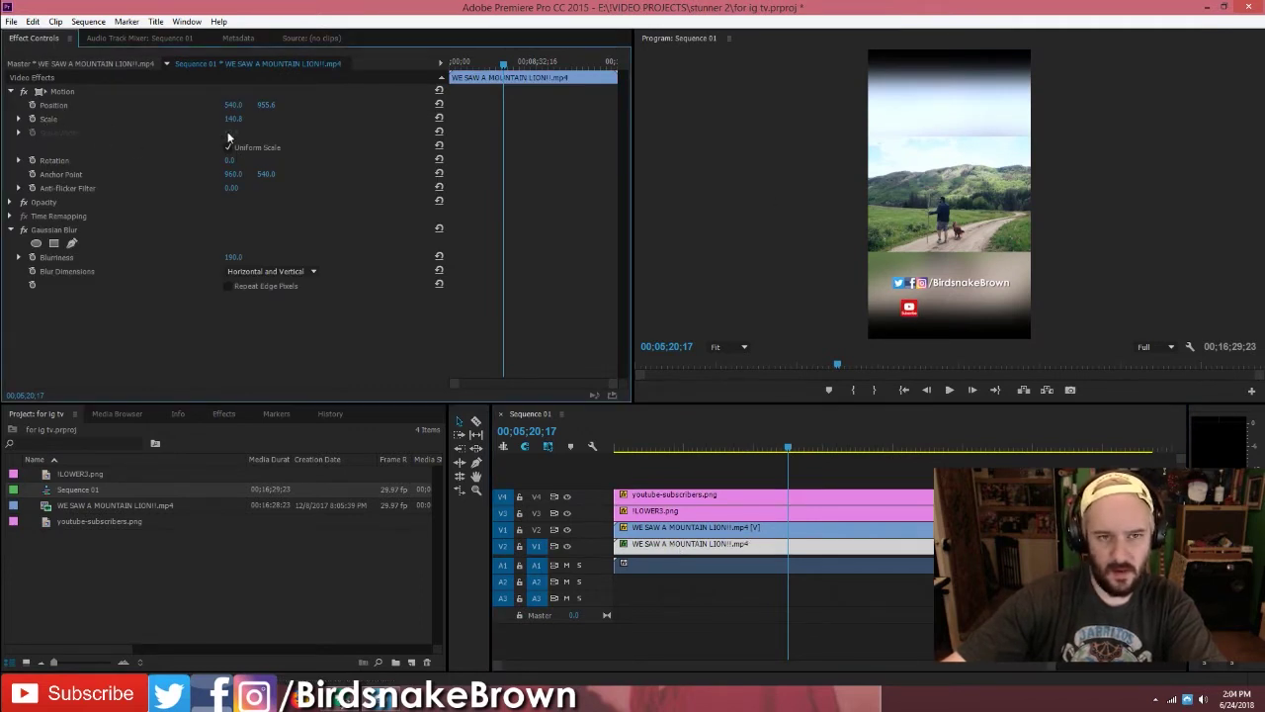
{"action": "left_click_drag", "start_coordinate": [233, 119], "coordinate": [284, 119]}
{"action": "left_click", "coordinate": [757, 447]}
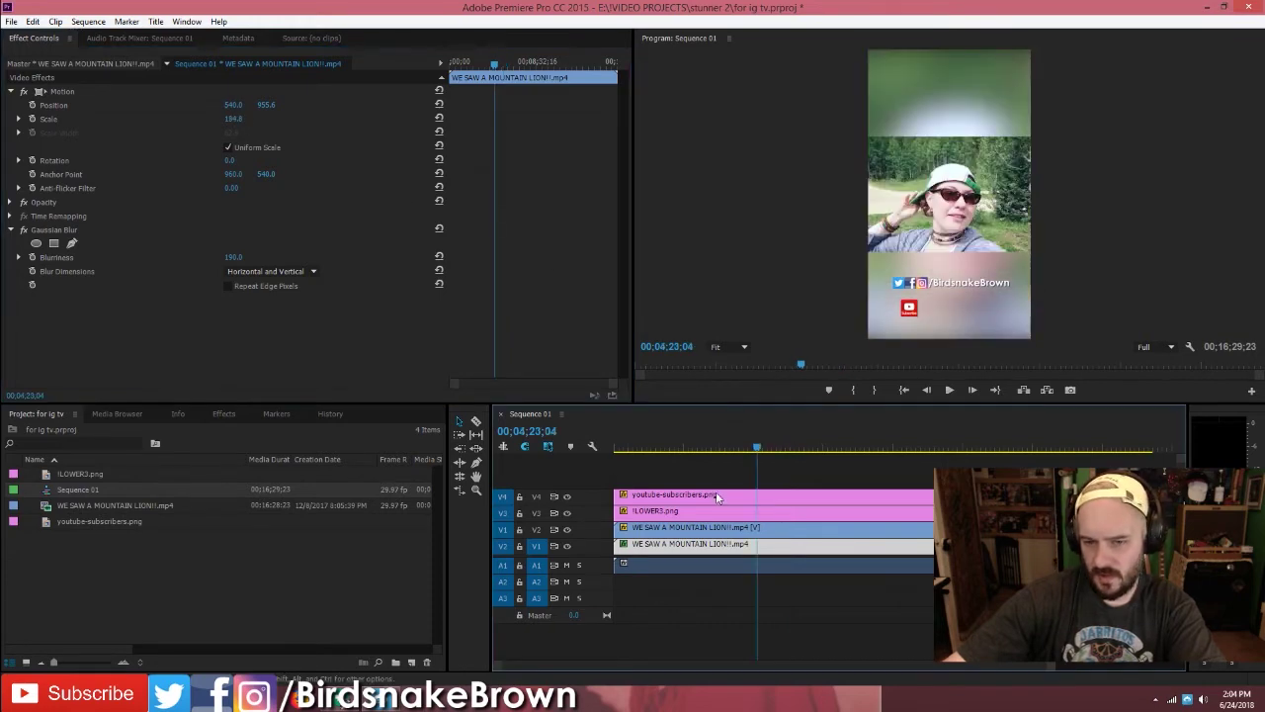
{"action": "left_click", "coordinate": [734, 495]}
{"action": "left_click", "coordinate": [791, 544]}
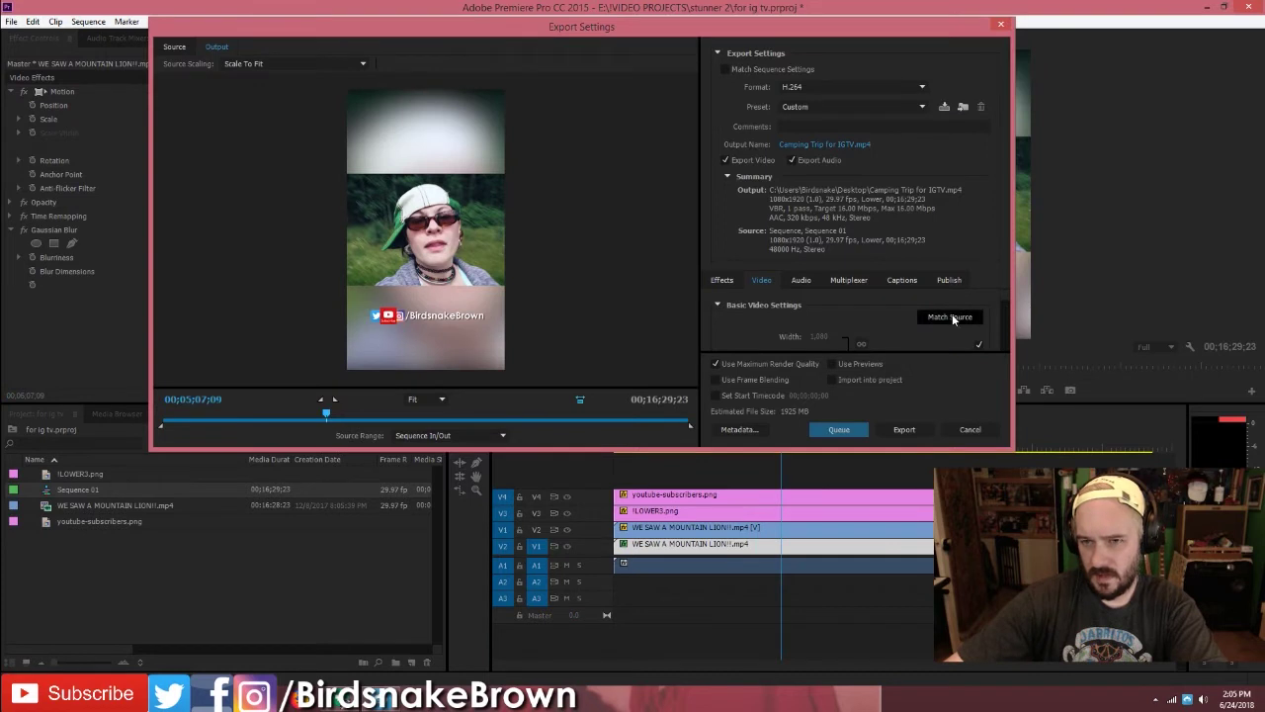
Check the source-matched video settings and export the sequence in H.264 as Camping Trip for IGTV.mp4.
{"action": "scroll", "coordinate": [949, 321], "scroll_direction": "down", "scroll_amount": 2}
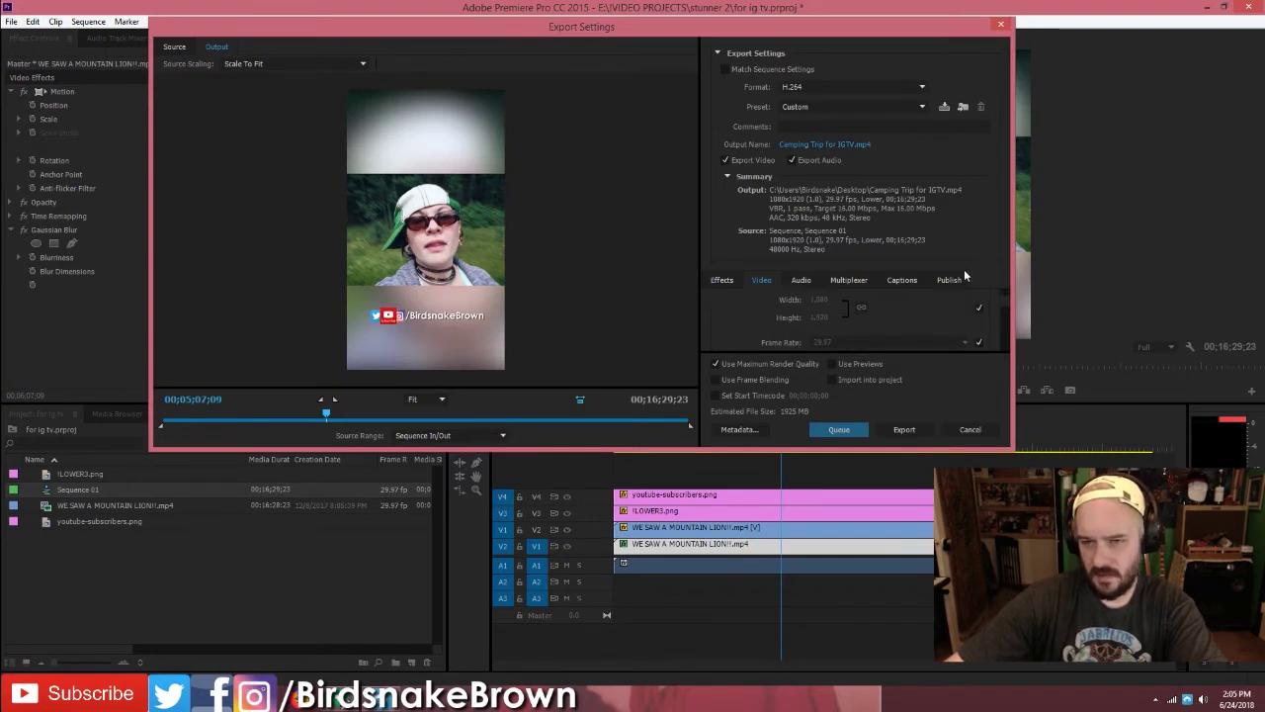
{"action": "scroll", "coordinate": [949, 307], "scroll_direction": "down", "scroll_amount": 2}
{"action": "left_click", "coordinate": [904, 429]}
{"action": "left_click", "coordinate": [650, 261]}
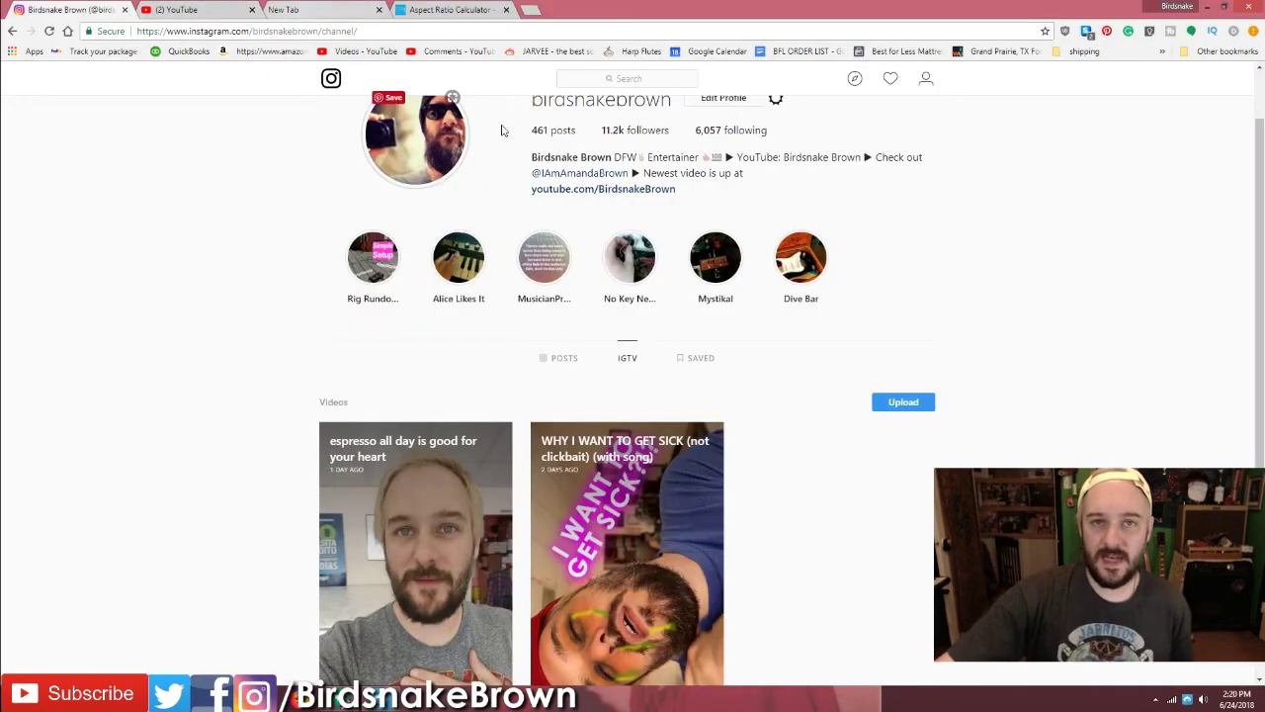
Switch to the Instagram channel page and start a new IGTV upload with the re-exported Camping Trip for IGTV.mp4.
{"action": "left_click", "coordinate": [889, 401]}
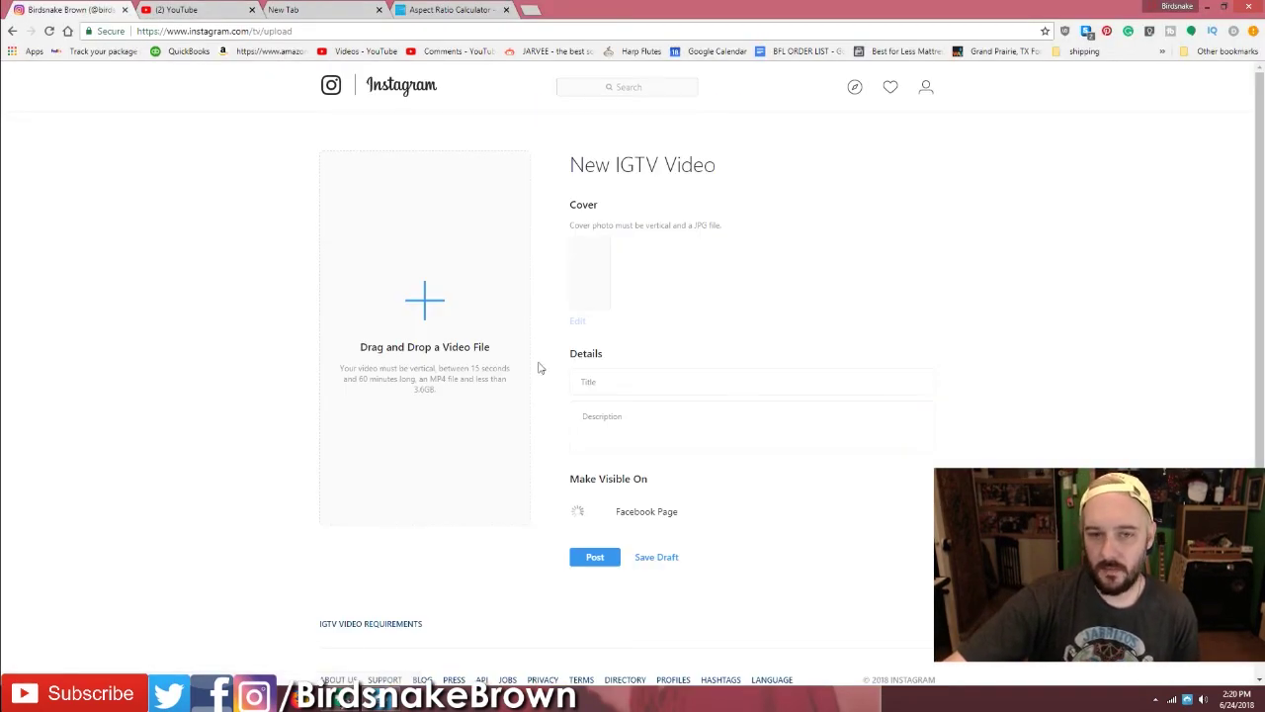
{"action": "left_click", "coordinate": [425, 299]}
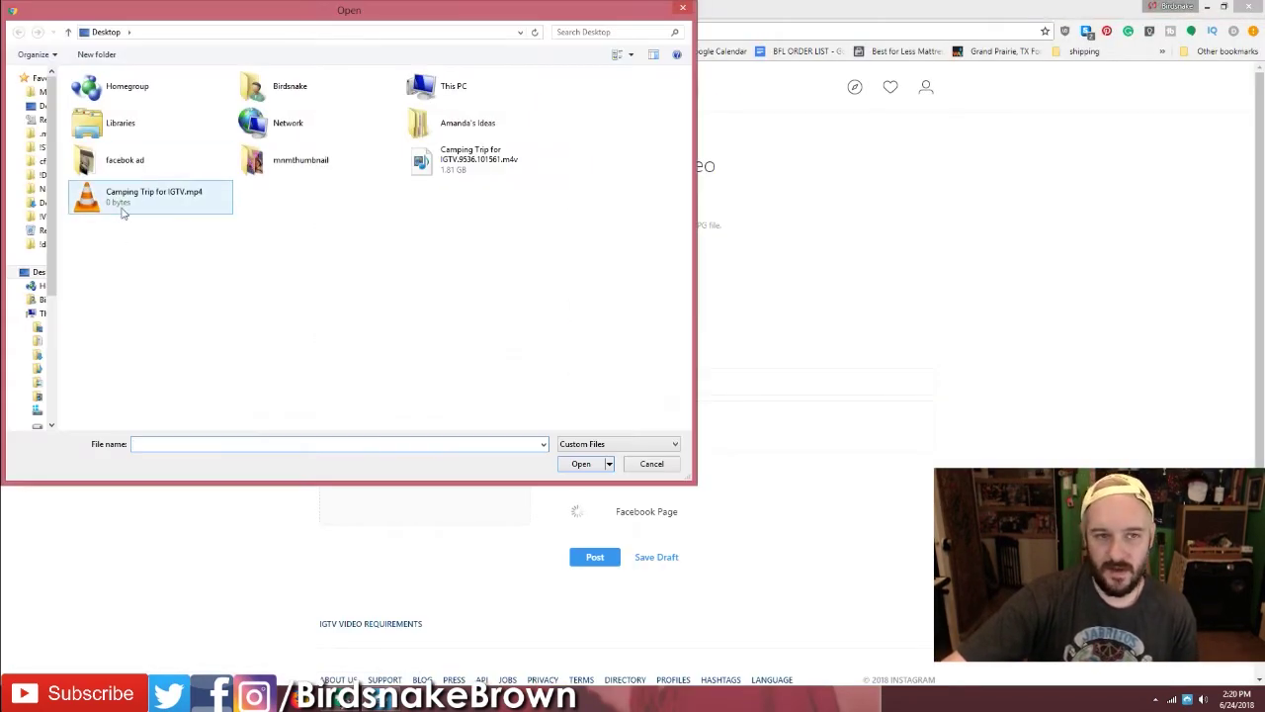
{"action": "double_click", "coordinate": [145, 210]}
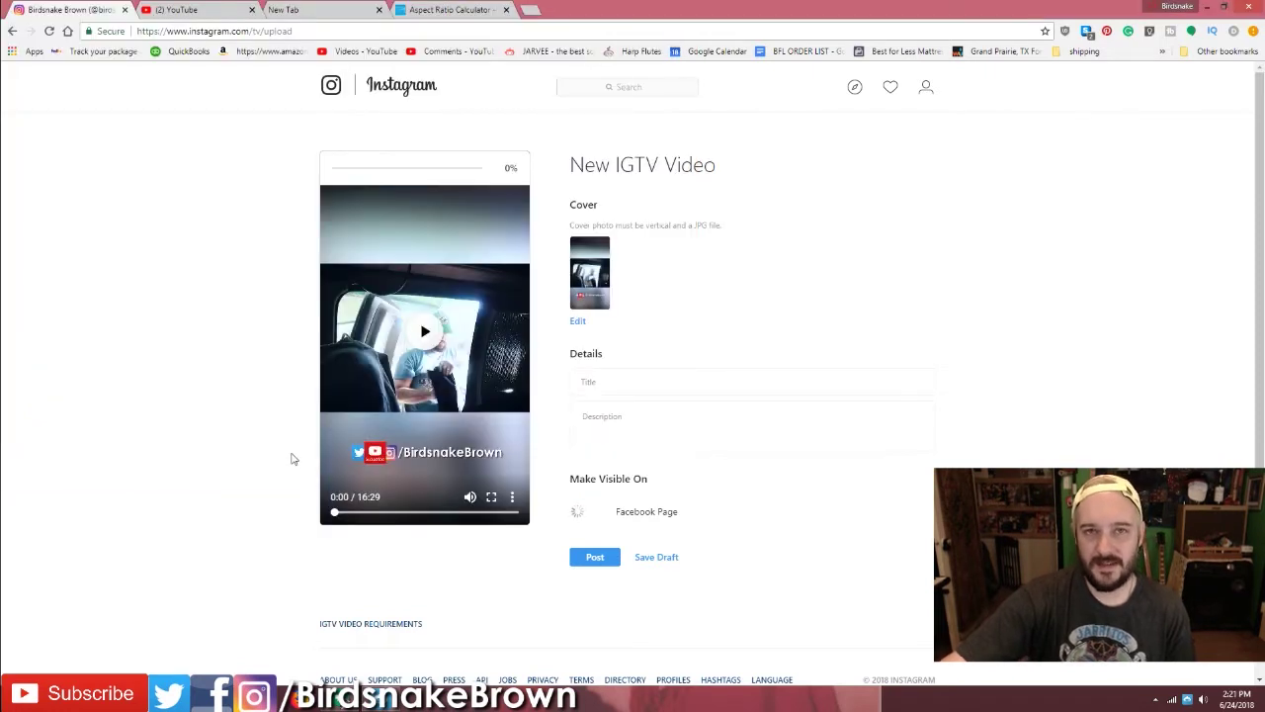
Title the IGTV video "Camping in Colorado - We got stalked by a MOUNTAIN LION!" and add a description of the Stunner Colorado trip.
{"action": "left_click", "coordinate": [611, 383]}
{"action": "type", "text": "Ca"}
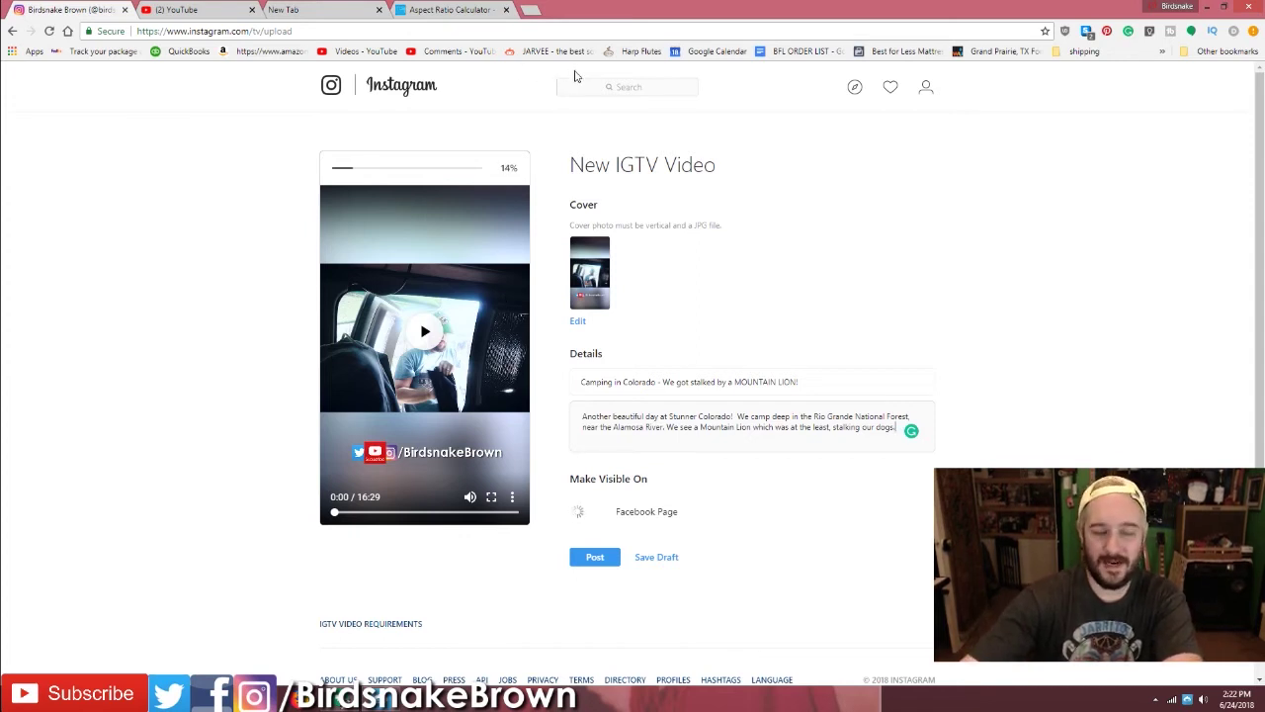
Switch to Photoshop and clone grass over the YouTube player controls along the lower edge of the vertical meadow image.
{"action": "left_click", "coordinate": [557, 186]}
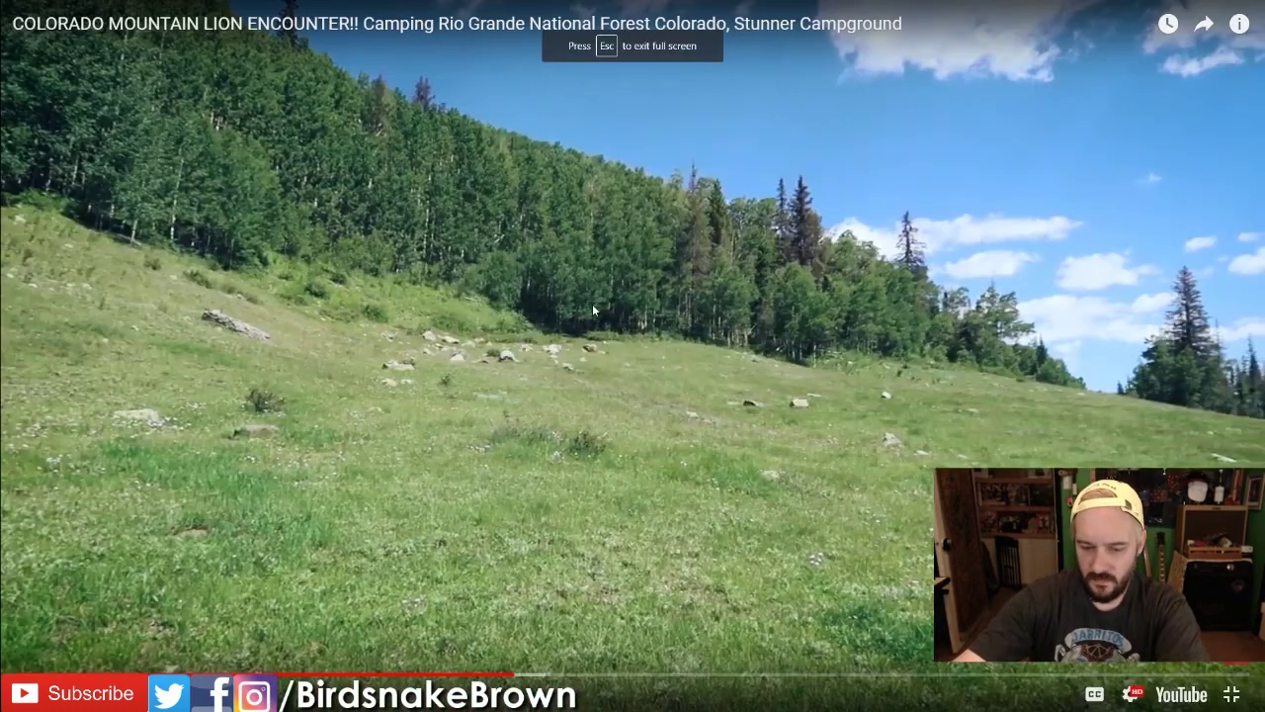
{"action": "key", "text": "alt+Tab"}
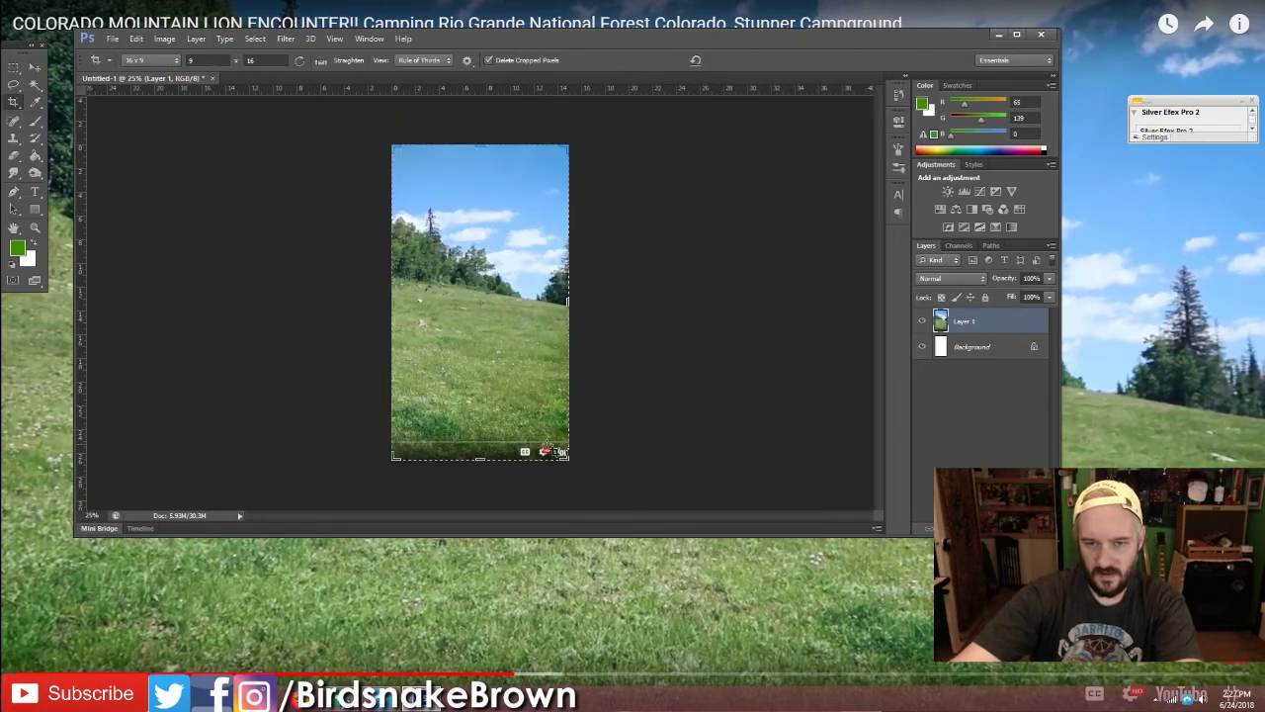
{"action": "key", "text": "s"}
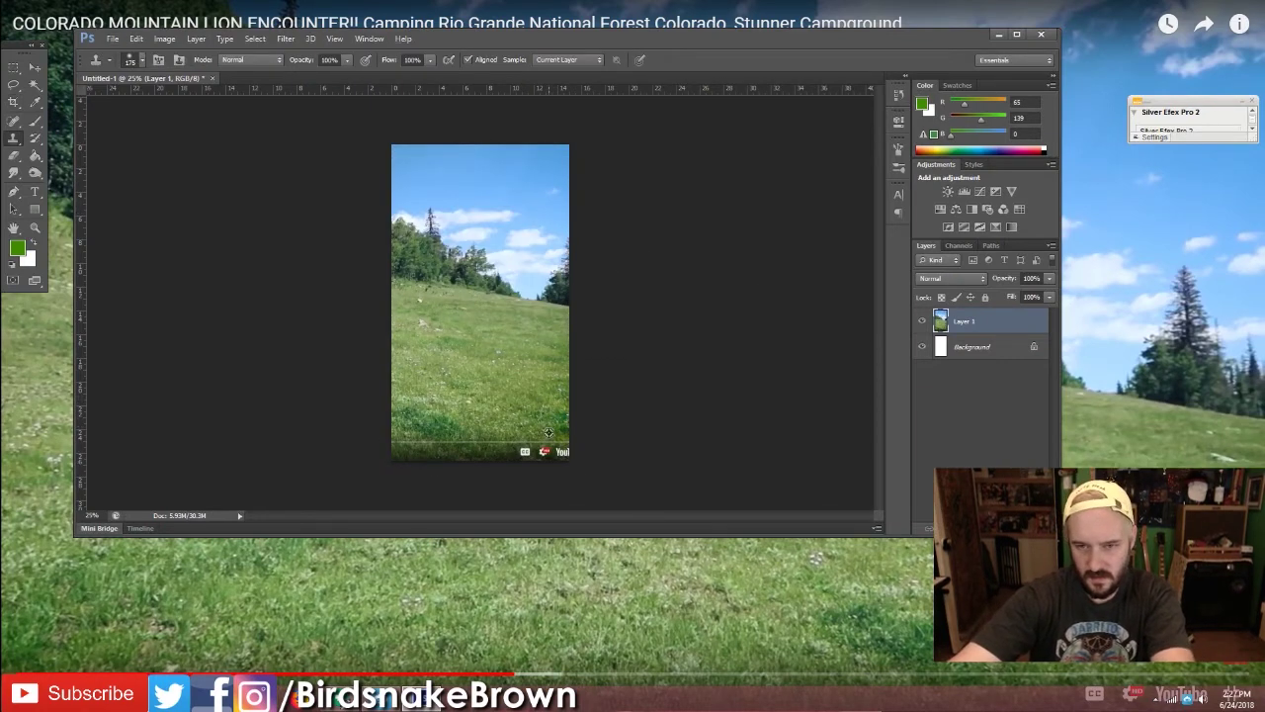
{"action": "mouse_move", "coordinate": [564, 446]}
{"action": "left_mouse_down"}
{"action": "mouse_move", "coordinate": [473, 456]}
{"action": "mouse_move", "coordinate": [404, 445]}
{"action": "mouse_move", "coordinate": [552, 452]}
{"action": "left_mouse_up"}
{"action": "left_click", "coordinate": [406, 440]}
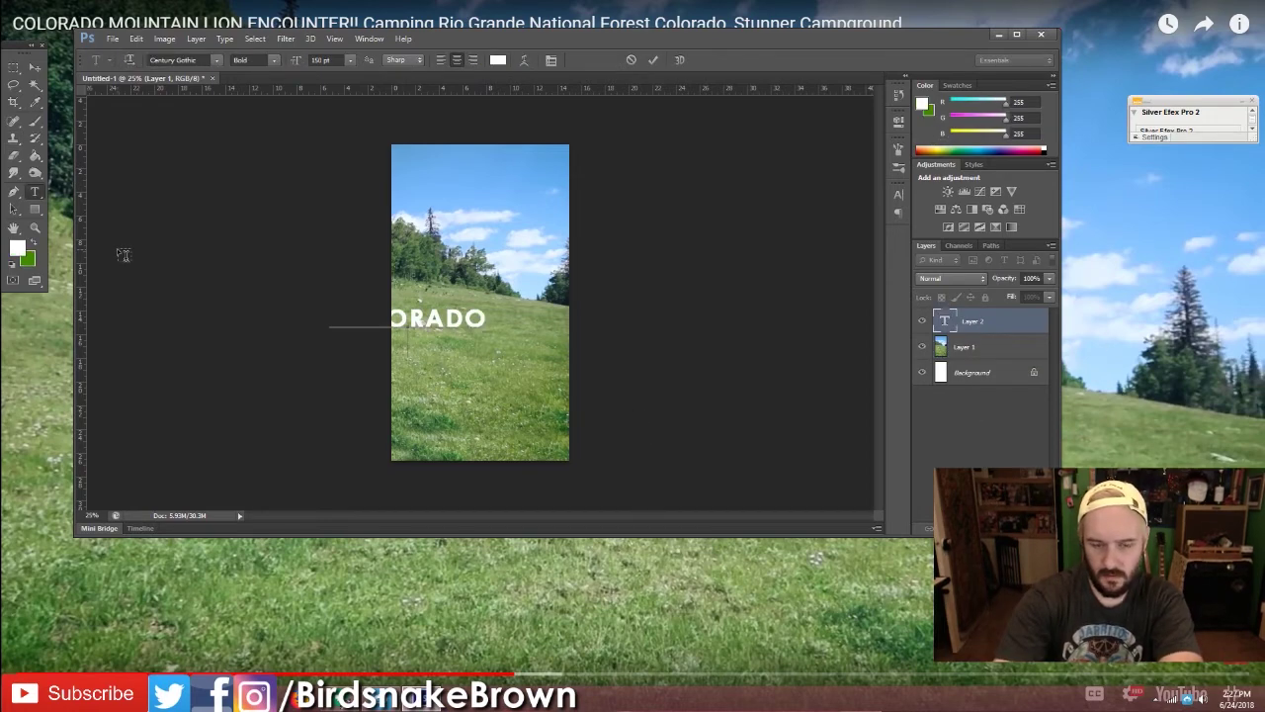
Complete the white title text as "COLORADO CAMPING TRIP" on two lines over the meadow.
{"action": "type", "text": "CAMPING TR"}
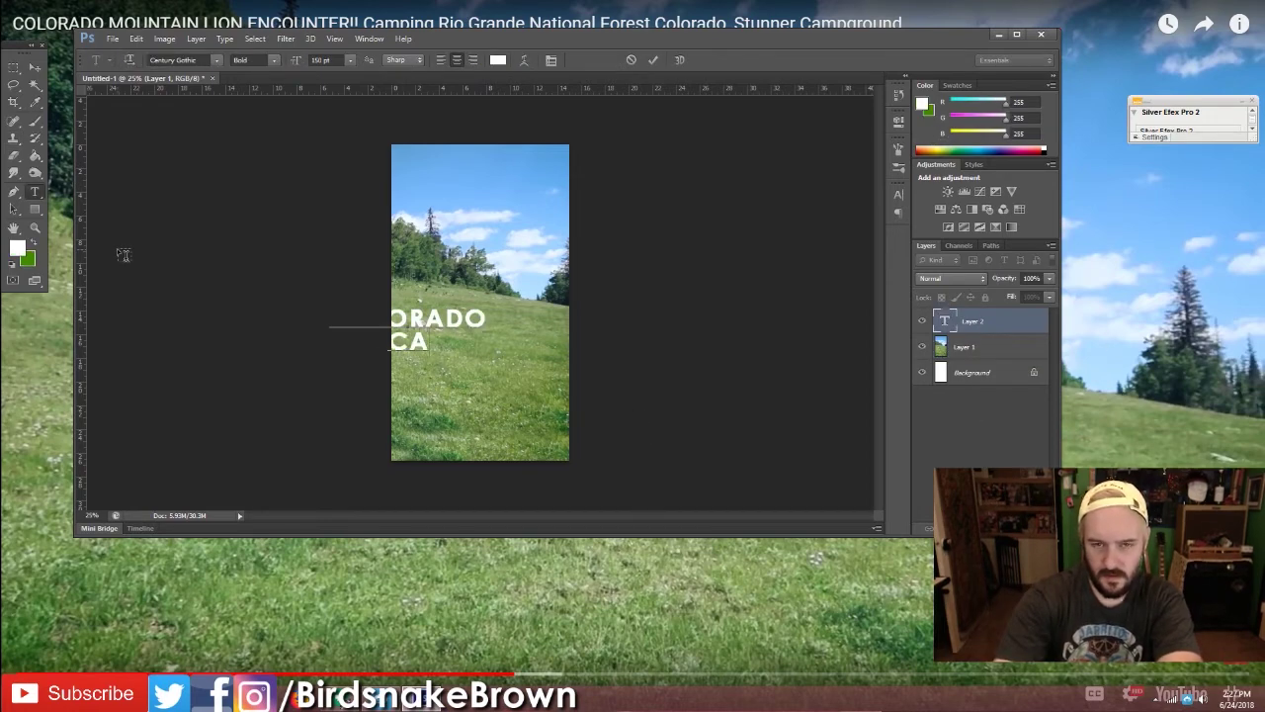
{"action": "type", "text": "IP!"}
{"action": "key", "text": "BackSpace"}
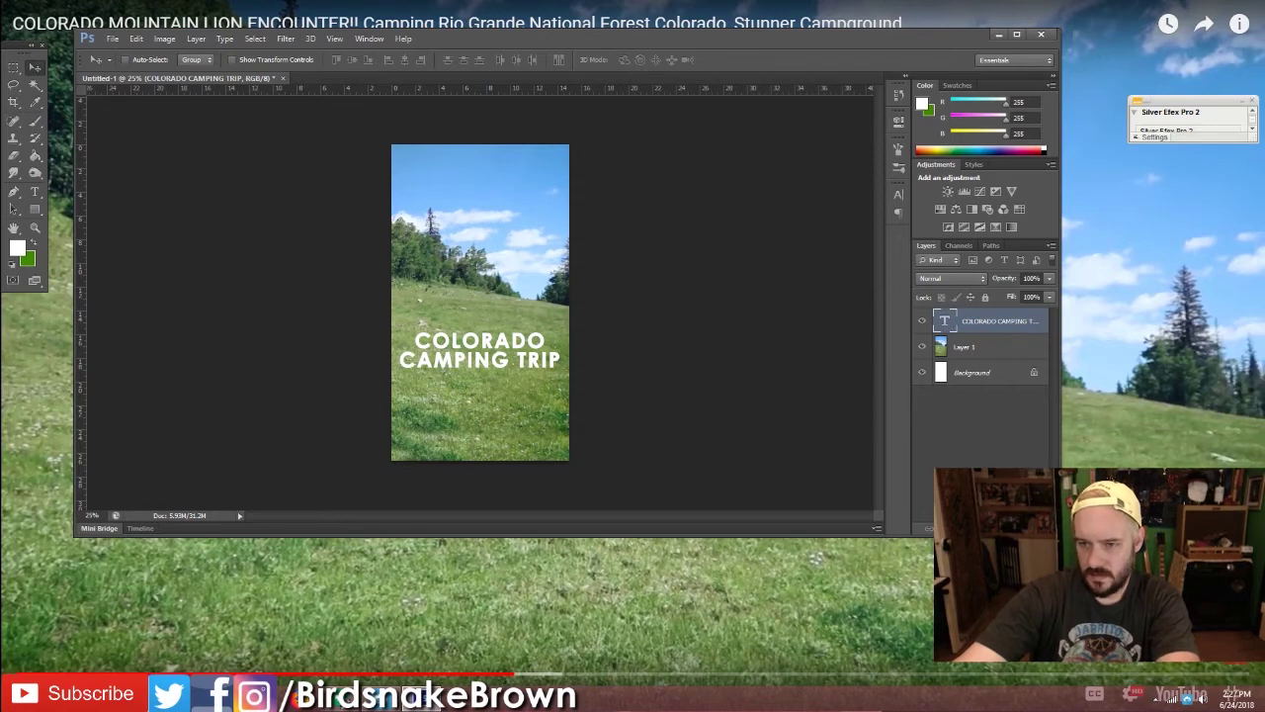
Add a Drop Shadow effect to the COLORADO CAMPING TRIP text layer.
{"action": "right_click", "coordinate": [940, 360]}
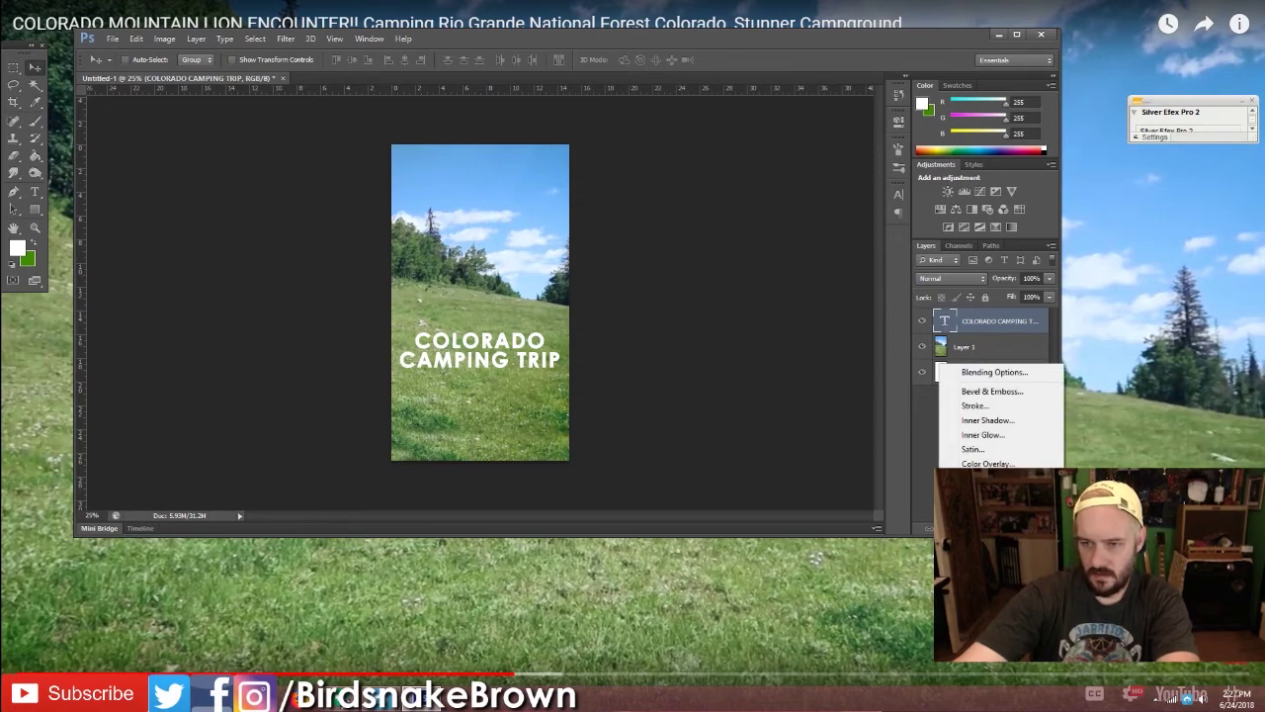
{"action": "left_click", "coordinate": [989, 364]}
{"action": "left_click", "coordinate": [1233, 207]}
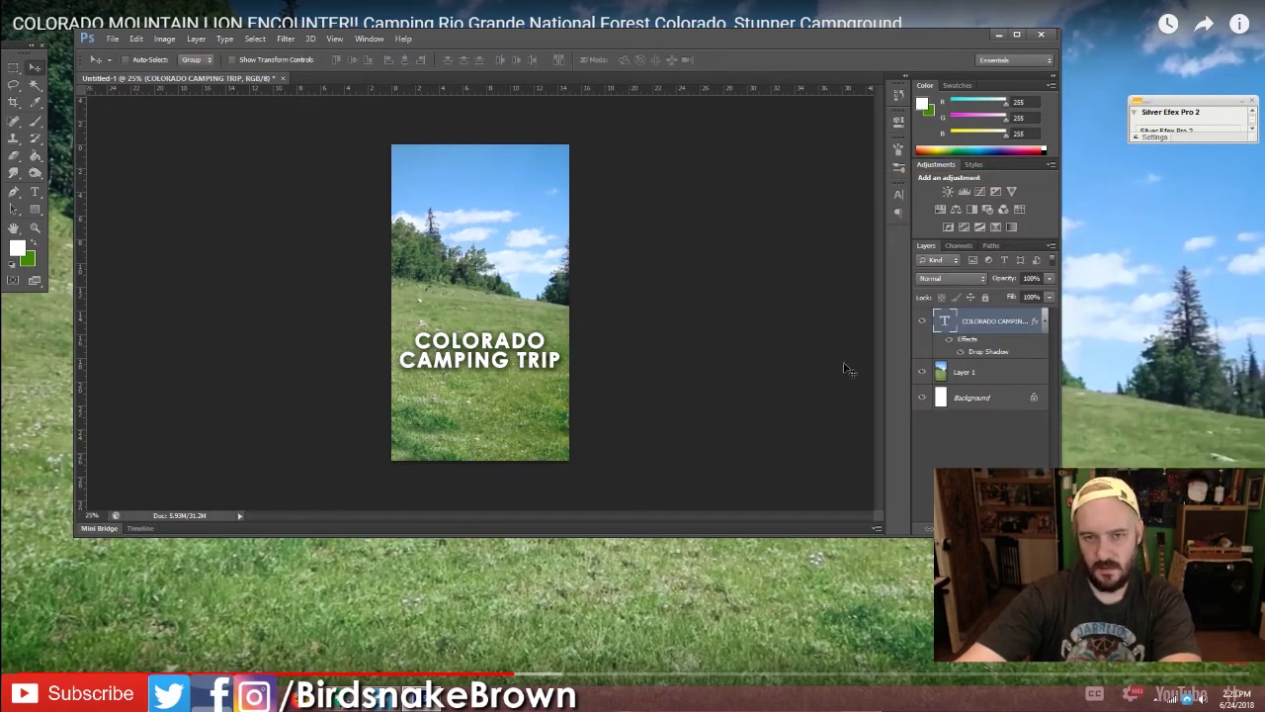
Add a black two-line text reading "We saw a Mountain Lion!!" in the sky of the cover image.
{"action": "key", "text": "t"}
{"action": "left_click", "coordinate": [436, 178]}
{"action": "left_click", "coordinate": [14, 263]}
{"action": "type", "text": "We"}
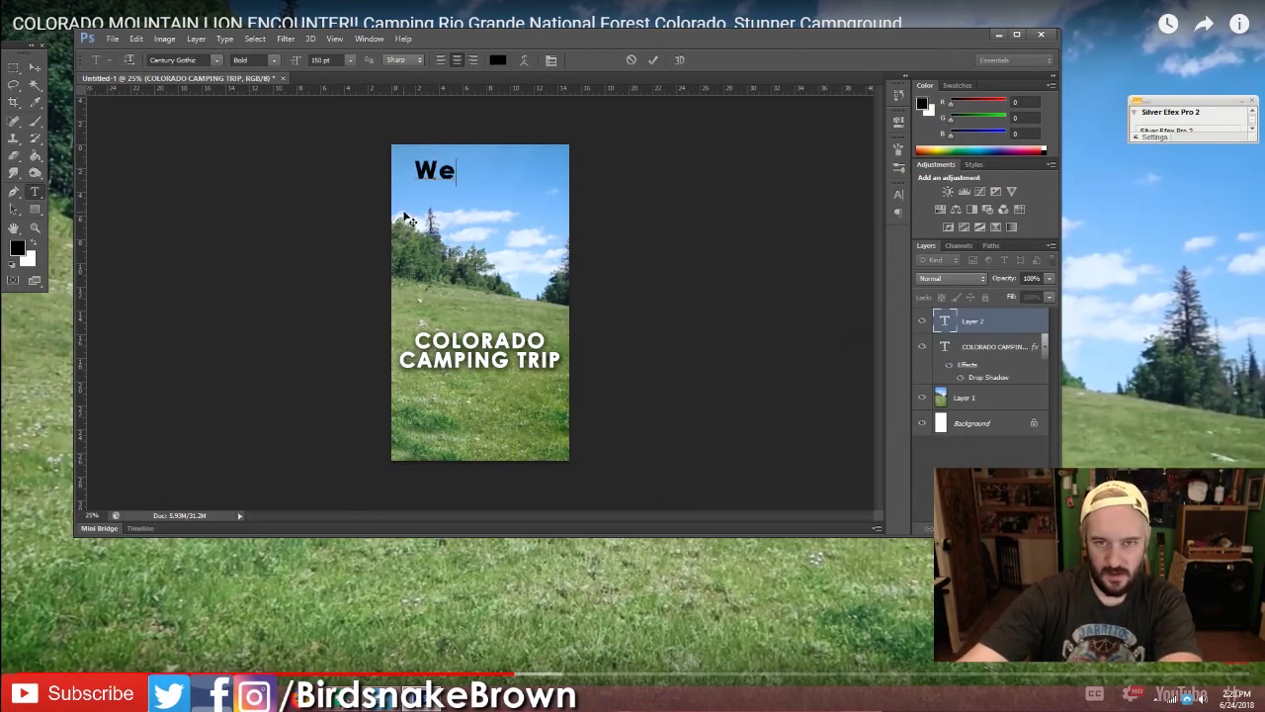
{"action": "type", "text": " saw a"}
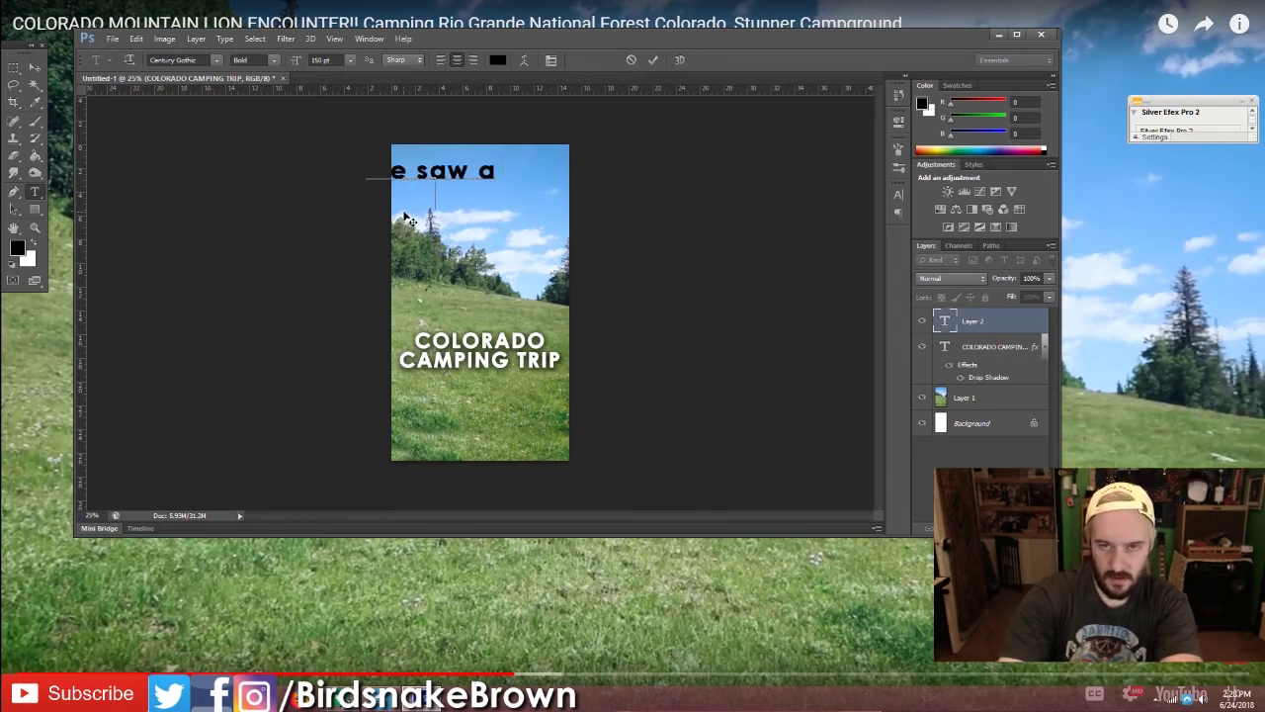
{"action": "key", "text": "Return"}
{"action": "type", "text": "Mou"}
{"action": "type", "text": "ntain Lion!!"}
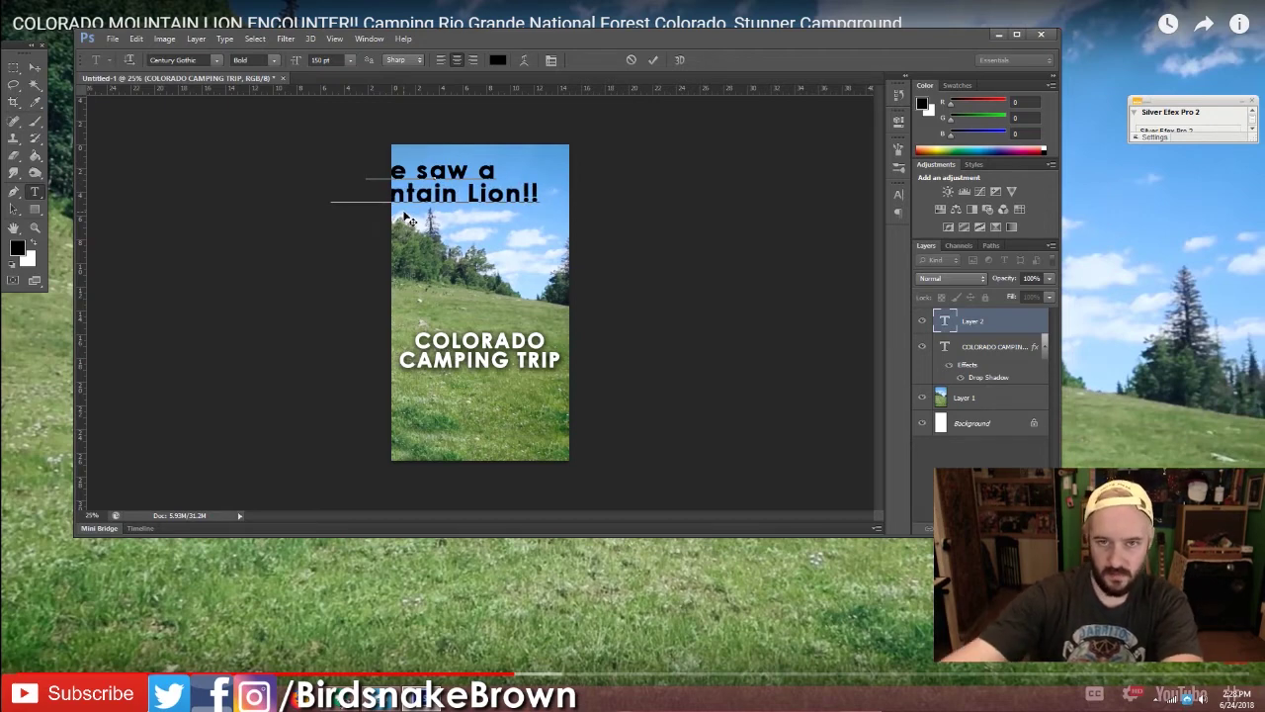
Put "YUIKES!" before "We saw a", shrink the text to about 64%, and position it within the sky.
{"action": "key", "text": "Up"}
{"action": "key", "text": "Home"}
{"action": "type", "text": "YUIKES"}
{"action": "type", "text": "!"}
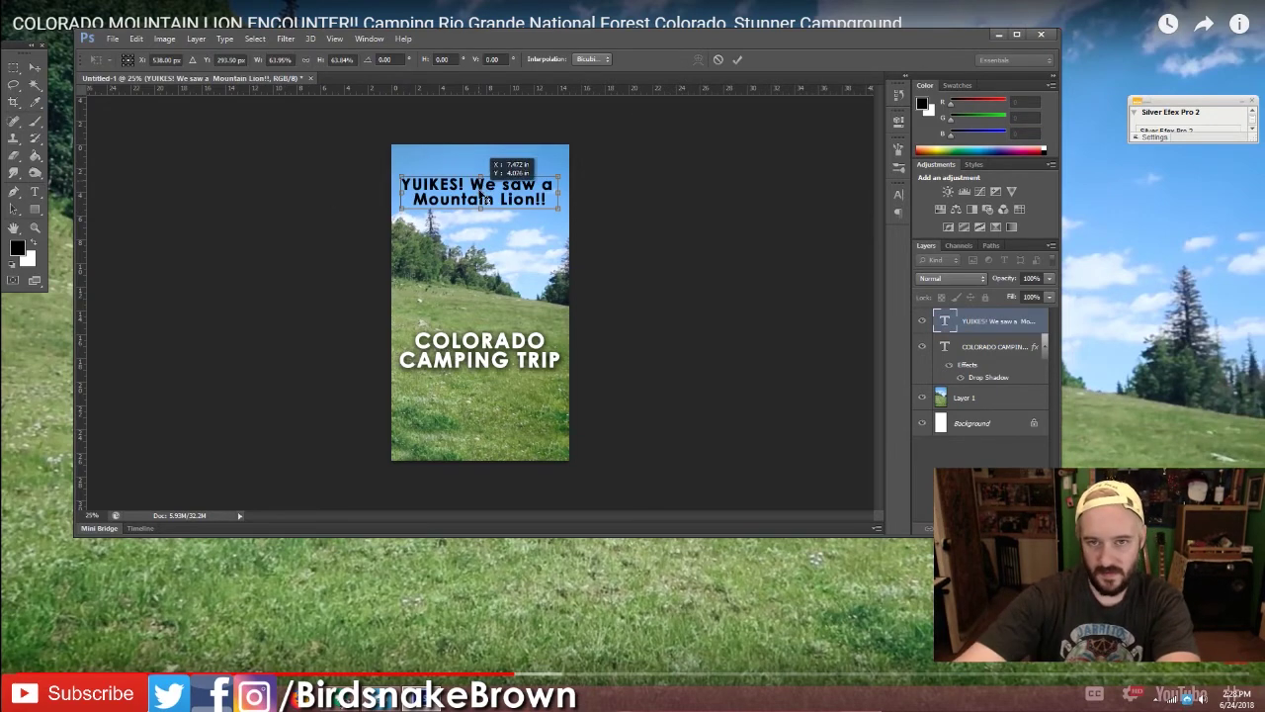
{"action": "left_click_drag", "start_coordinate": [491, 194], "coordinate": [486, 178]}
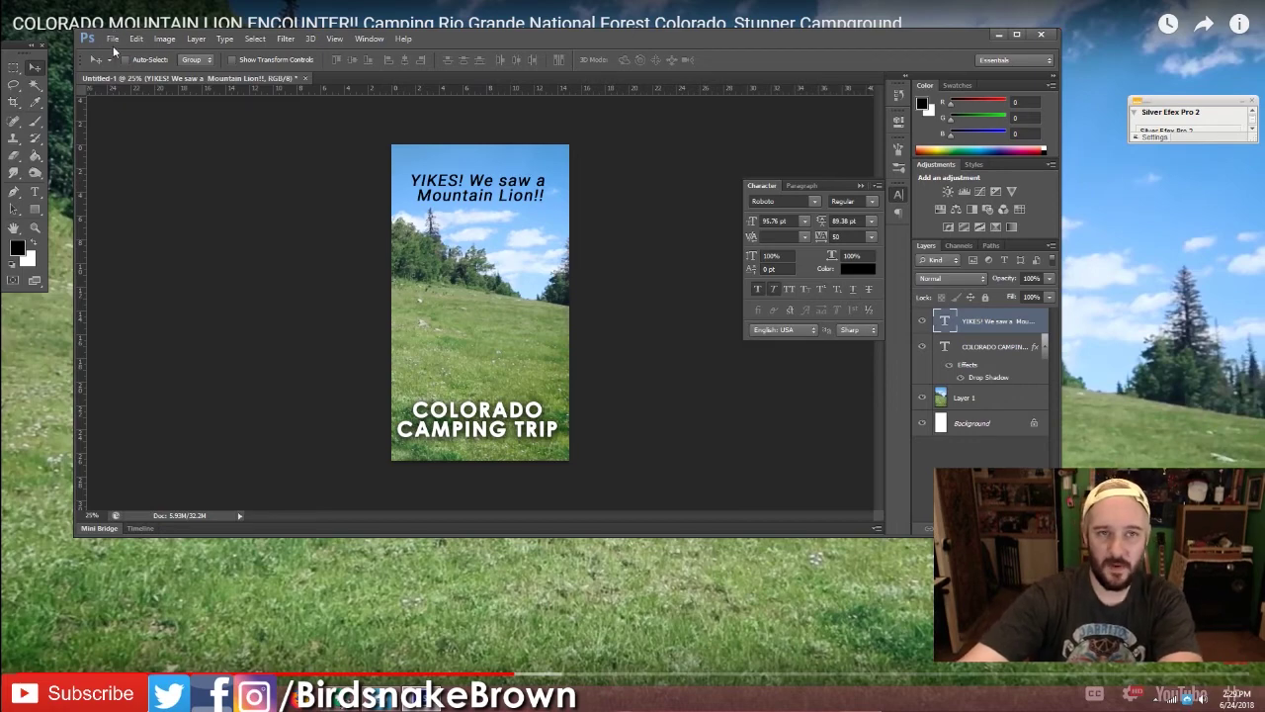
Save the finished cover image for the IGTV upload and post the video with it to the channel.
{"action": "left_click", "coordinate": [113, 39]}
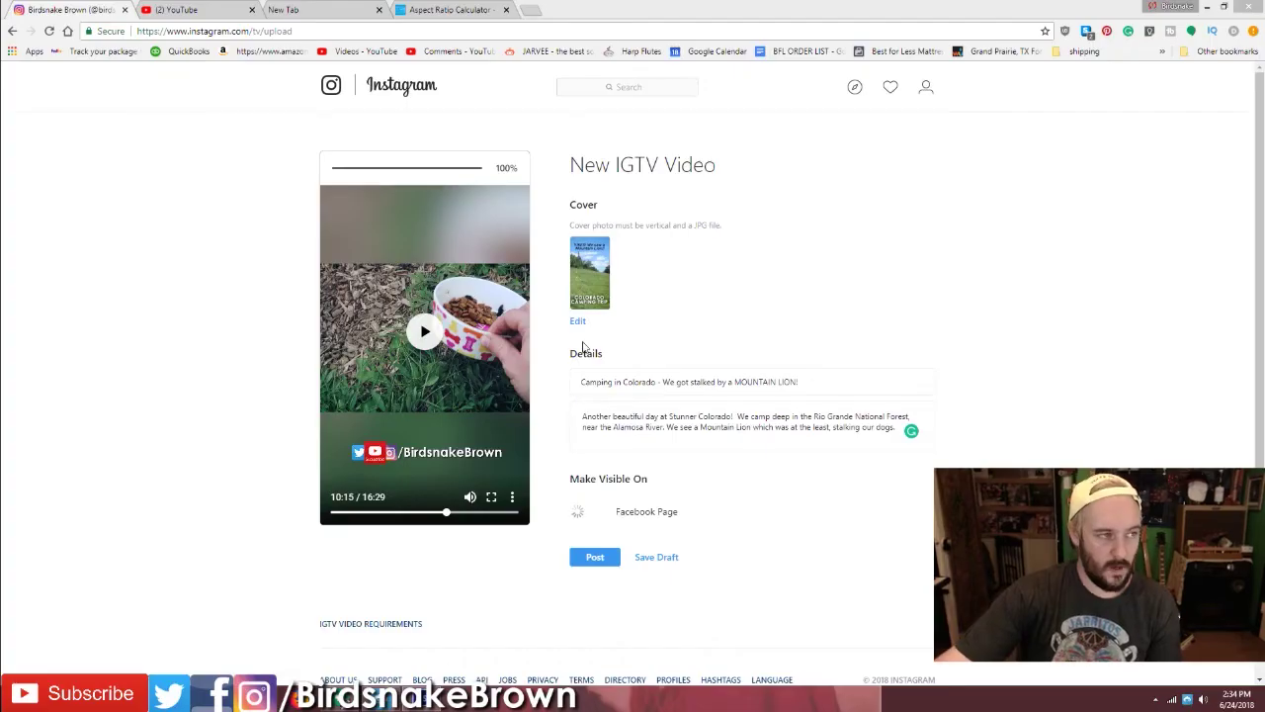
{"action": "left_click", "coordinate": [595, 559]}
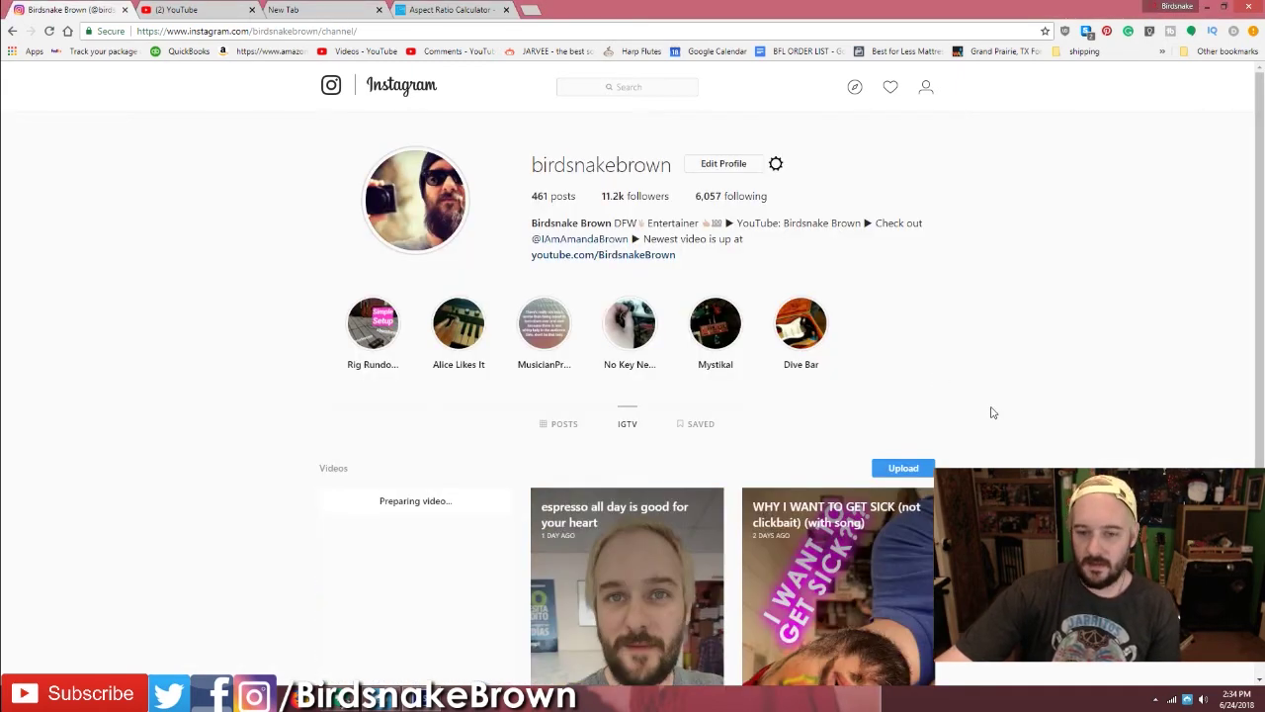
{"action": "scroll", "coordinate": [994, 412], "scroll_direction": "down", "scroll_amount": 2}
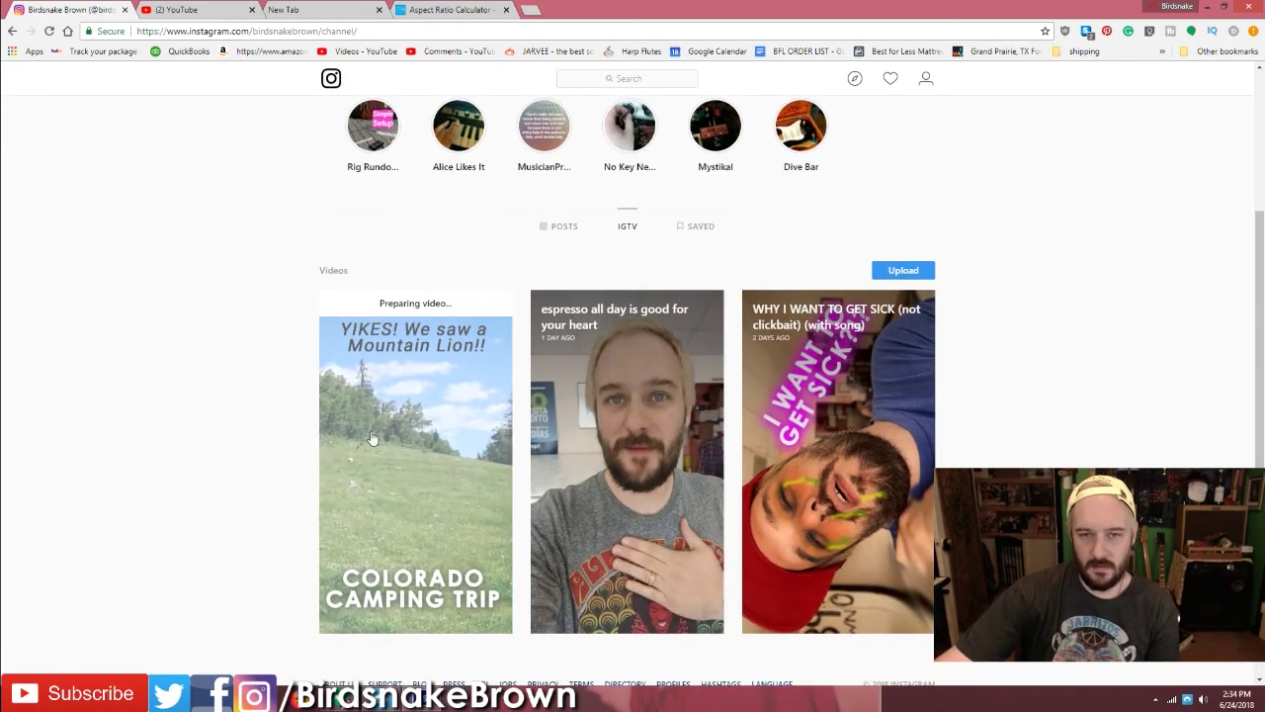
{"action": "scroll", "coordinate": [372, 438], "scroll_direction": "down", "scroll_amount": 1}
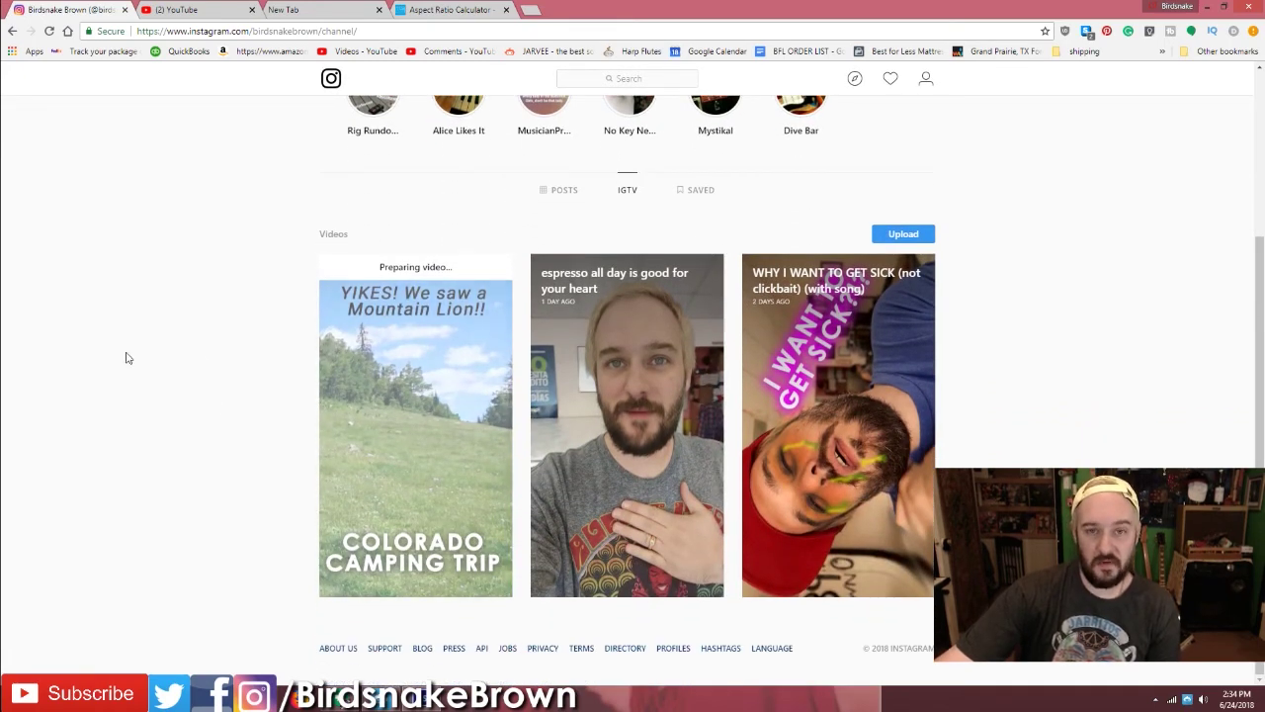